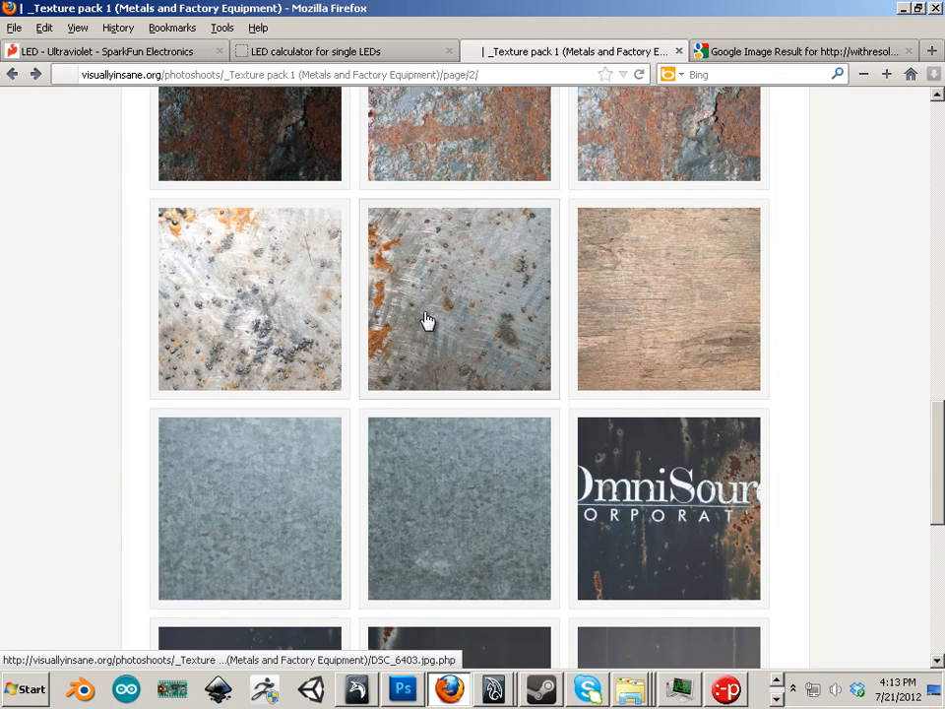
- Find the rusty peeling-paint metal texture DSC_6400 in the texture gallery and open its full-resolution image
scroll(426, 321, "up", 3)
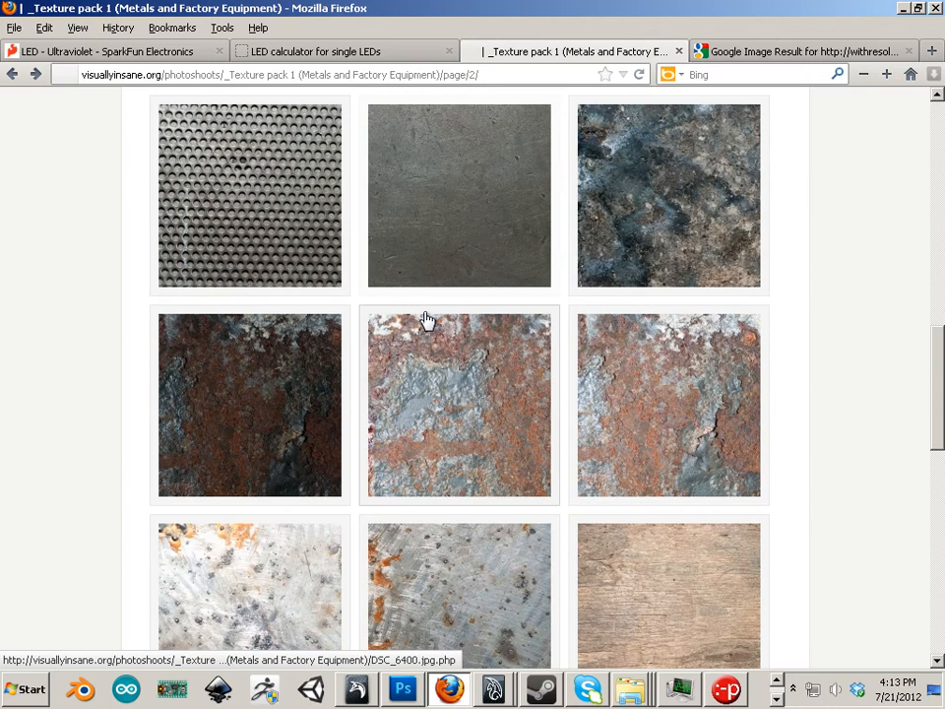
left_click(454, 420)
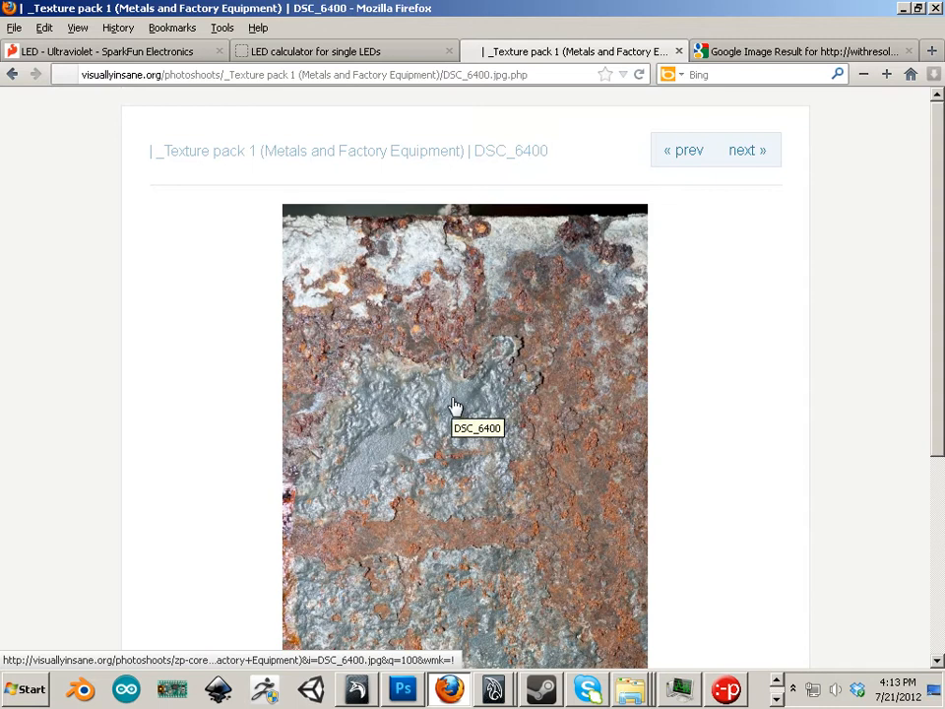
scroll(493, 435, "down", 4)
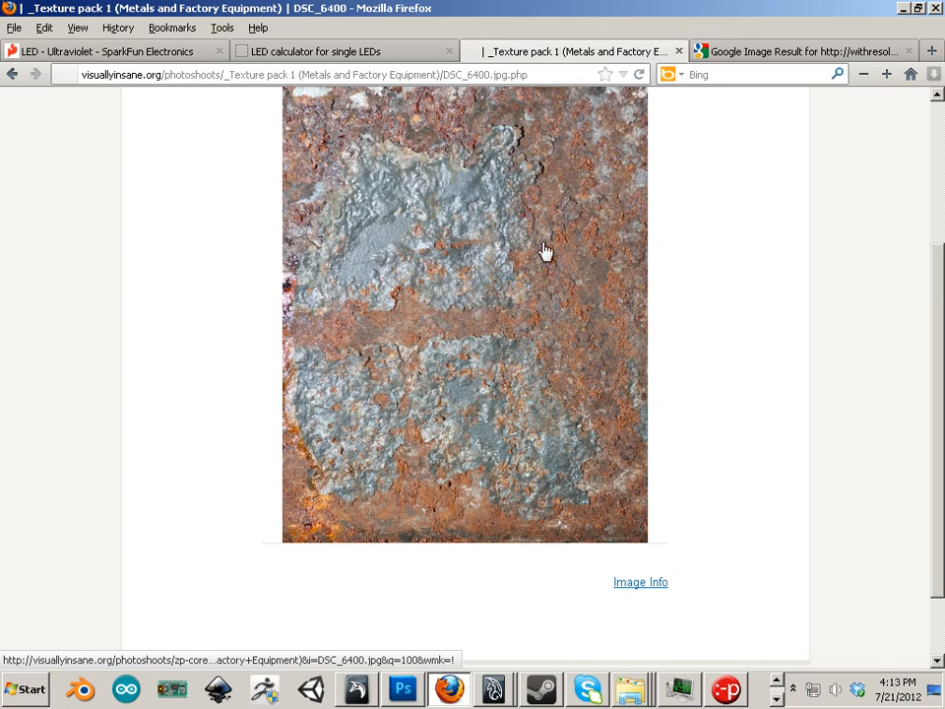
left_click(512, 258)
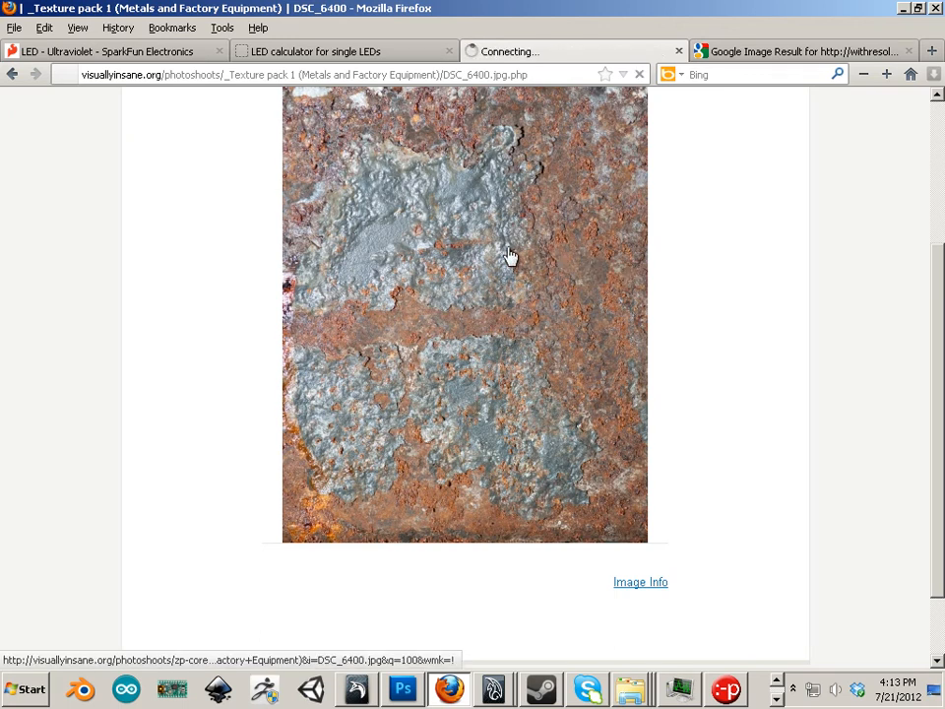
- Copy the full-size DSC_6400 rust image to the clipboard
right_click(482, 244)
left_click(424, 188)
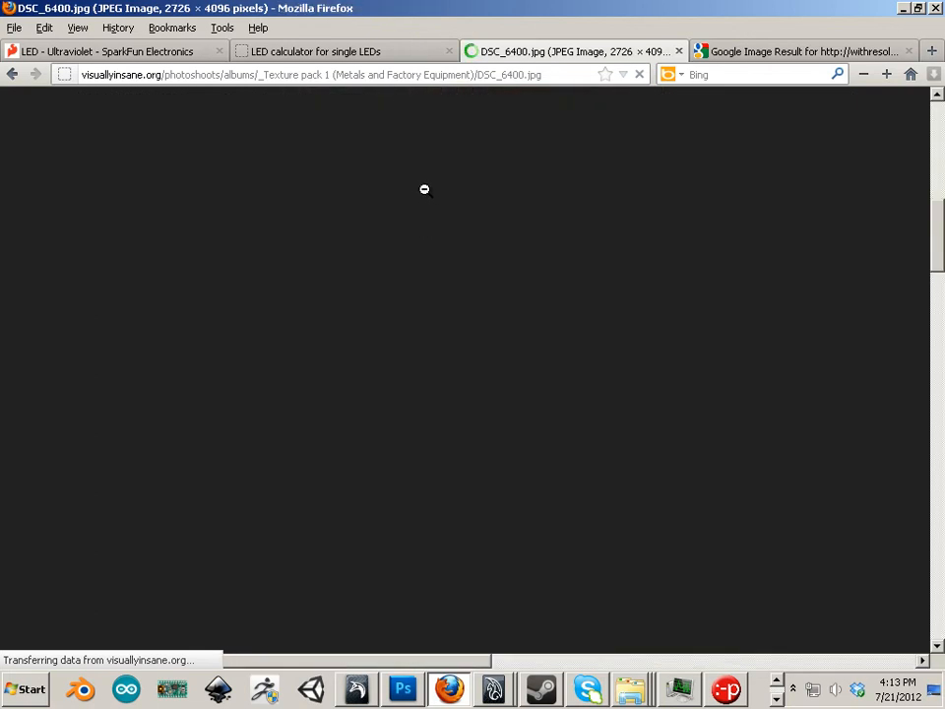
right_click(431, 228)
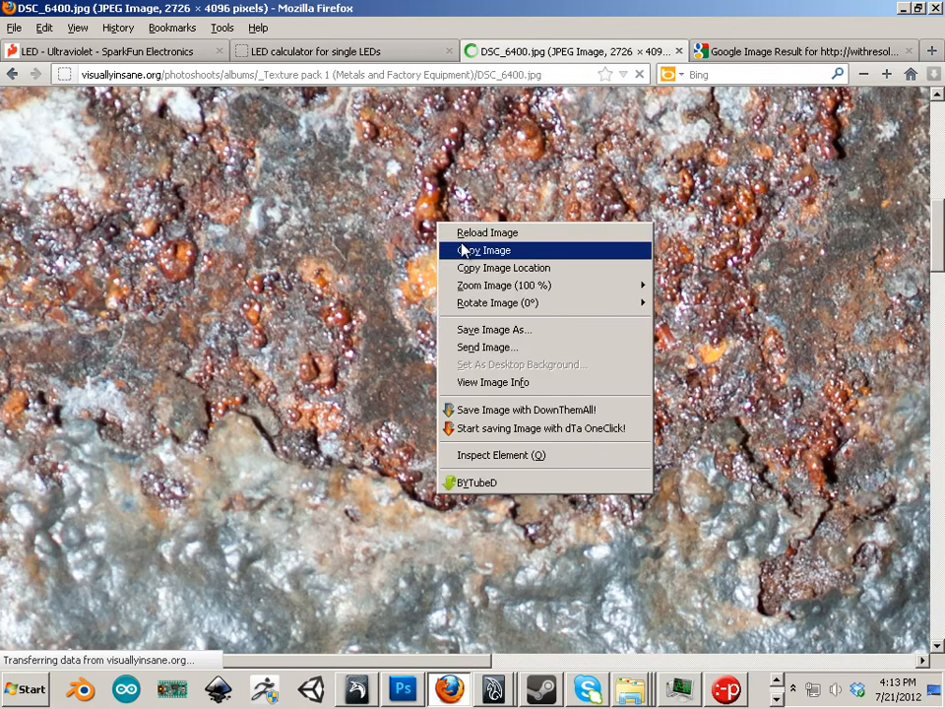
left_click(464, 250)
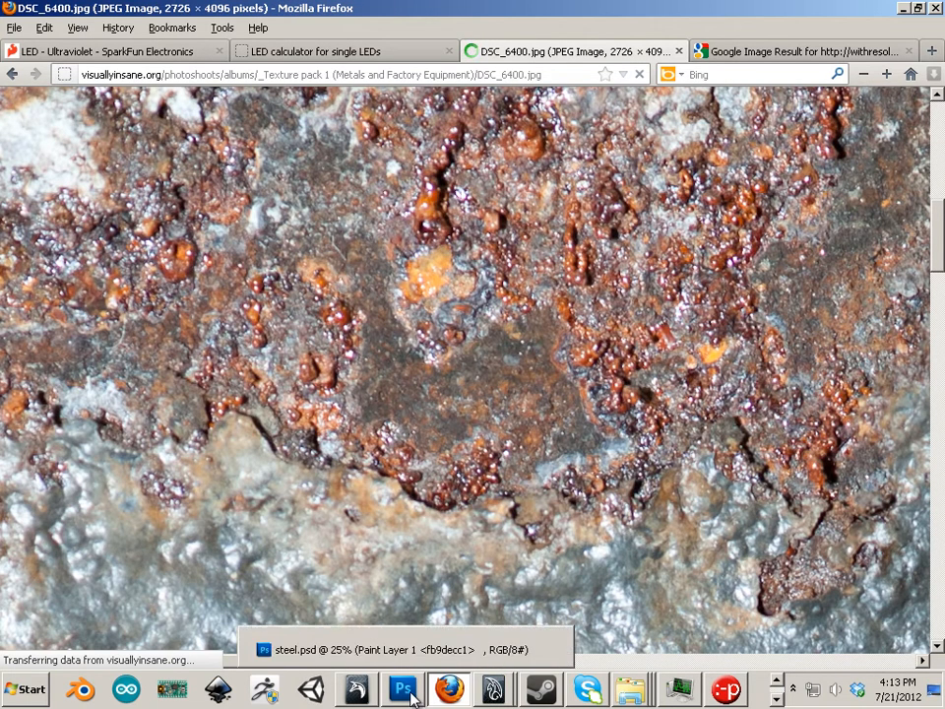
- Switch to Photoshop and create a new document 2048 pixels wide and 2048 pixels high
left_click(413, 697)
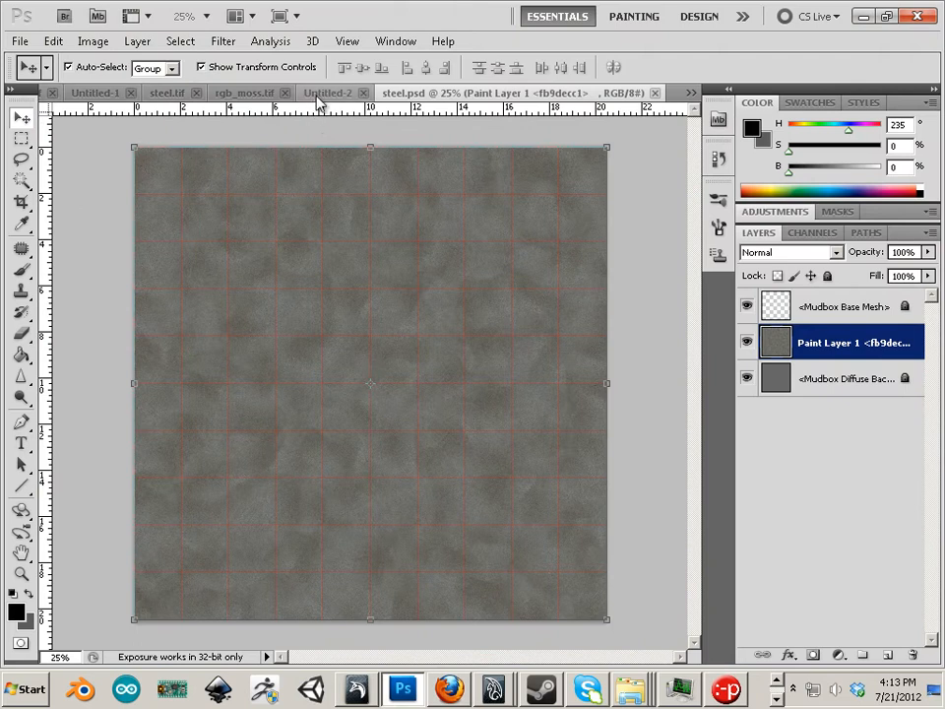
left_click(19, 41)
left_click(33, 61)
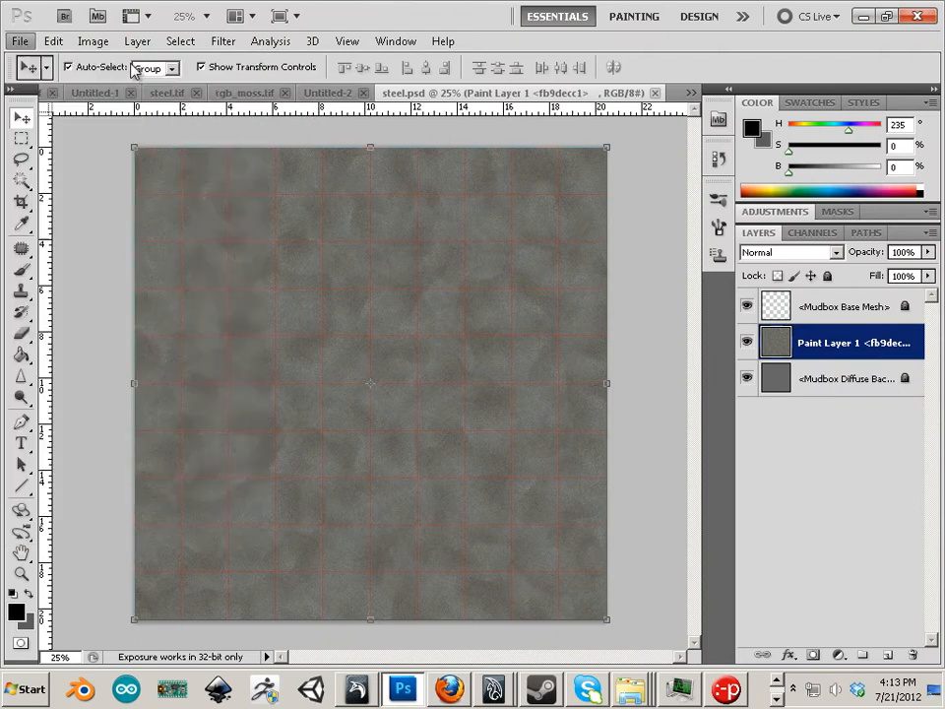
double_click(379, 250)
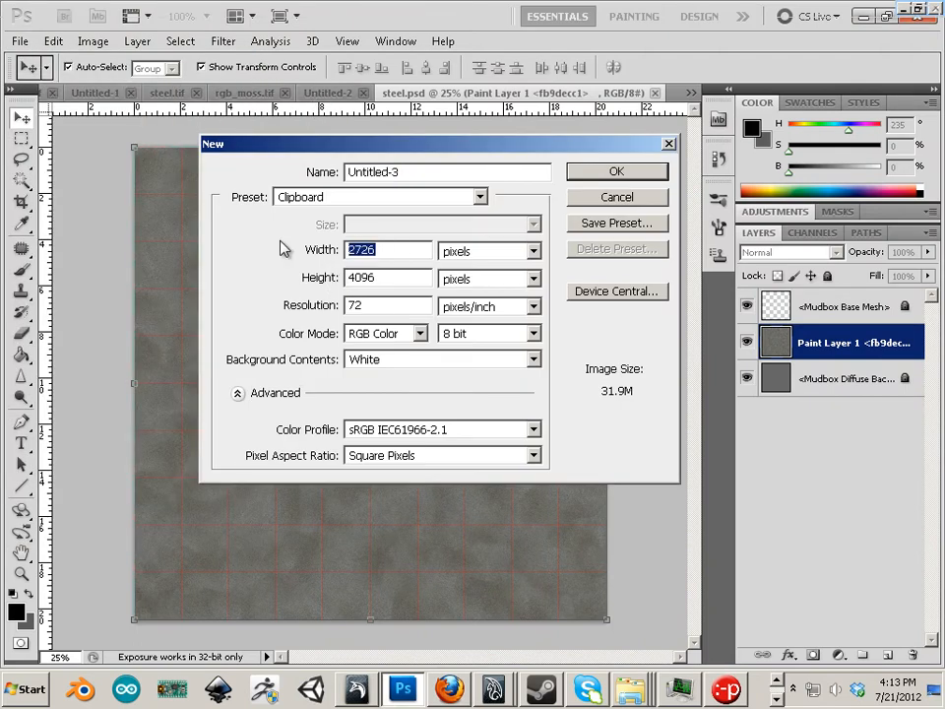
type("2048")
key("Tab")
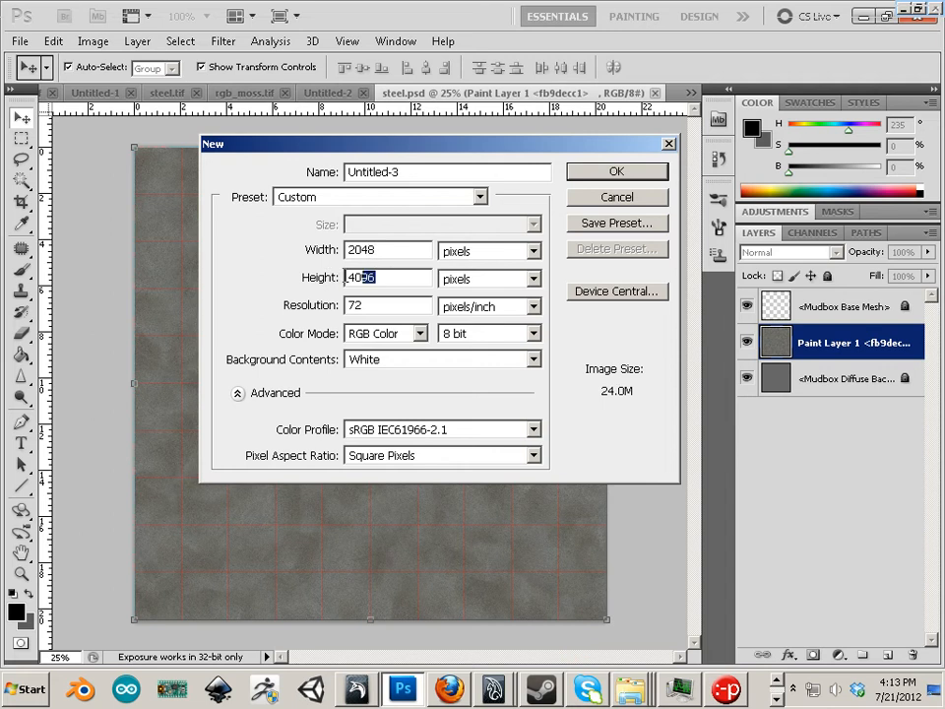
type("20")
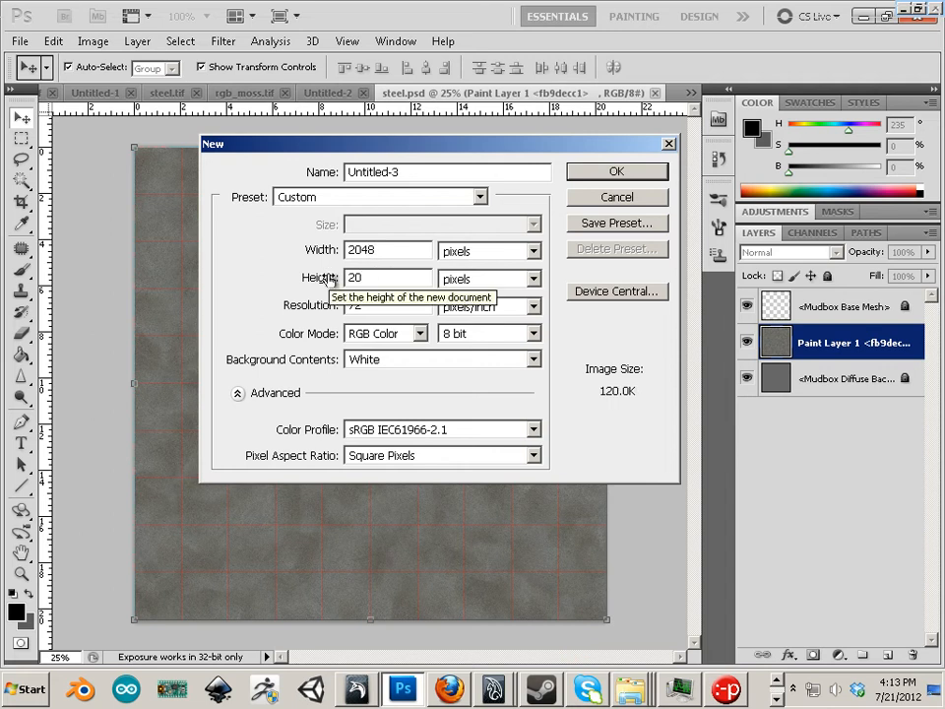
type("48")
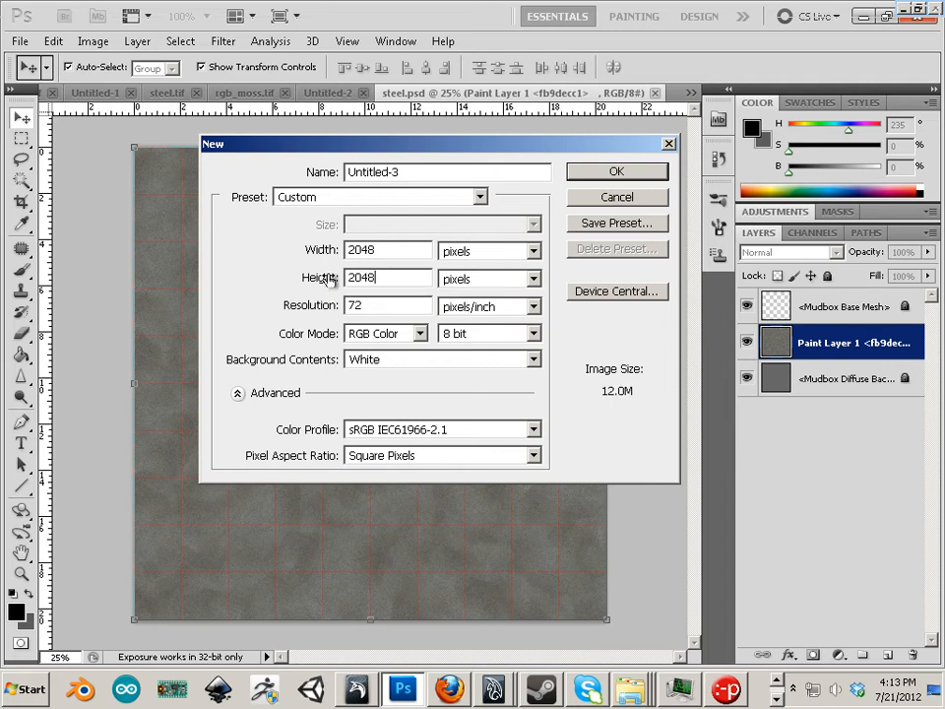
left_click(621, 174)
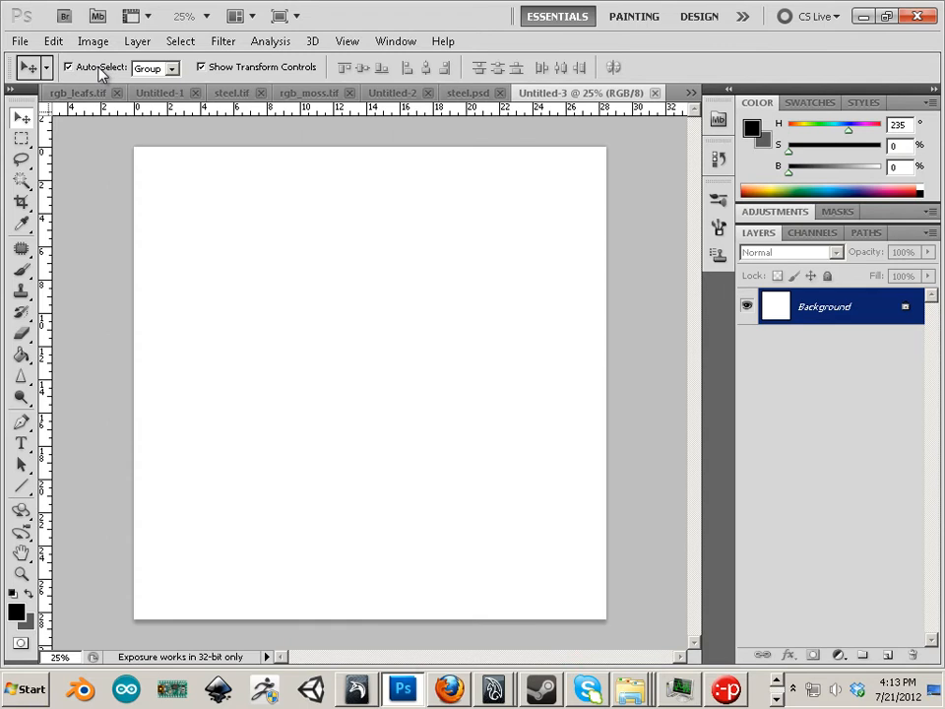
- Paste the copied rust image into the new document, scale it proportionally to about 50%, and position it within the canvas
left_click(53, 40)
left_click(116, 186)
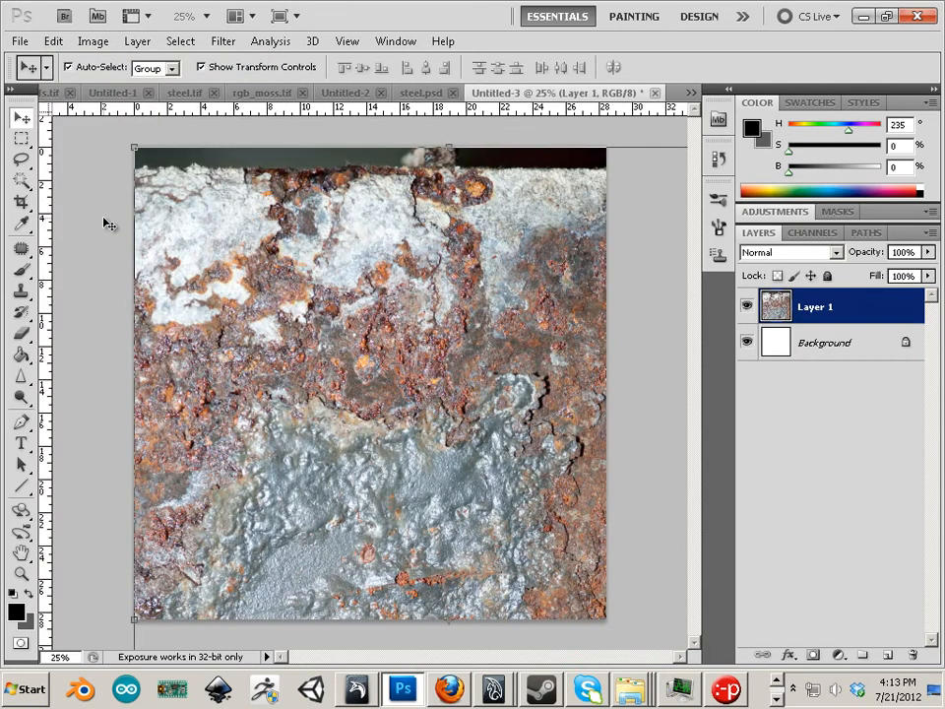
key("ctrl+t")
left_click_drag(133, 147, 148, 165)
left_click_drag(291, 228, 329, 208)
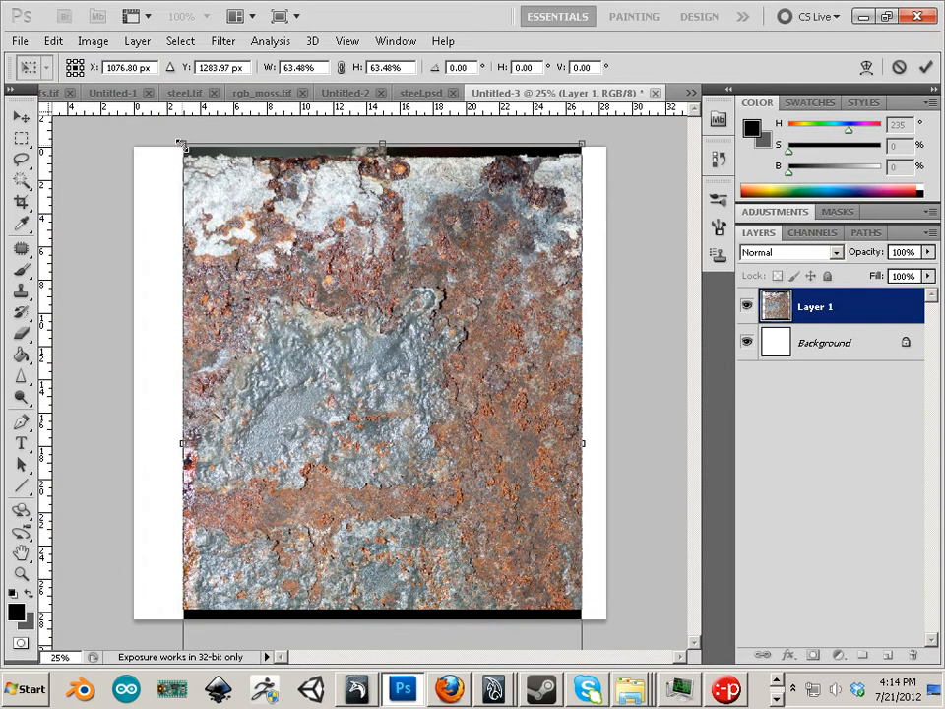
left_click_drag(180, 143, 218, 190)
left_click_drag(364, 380, 347, 336)
left_click_drag(198, 139, 250, 216)
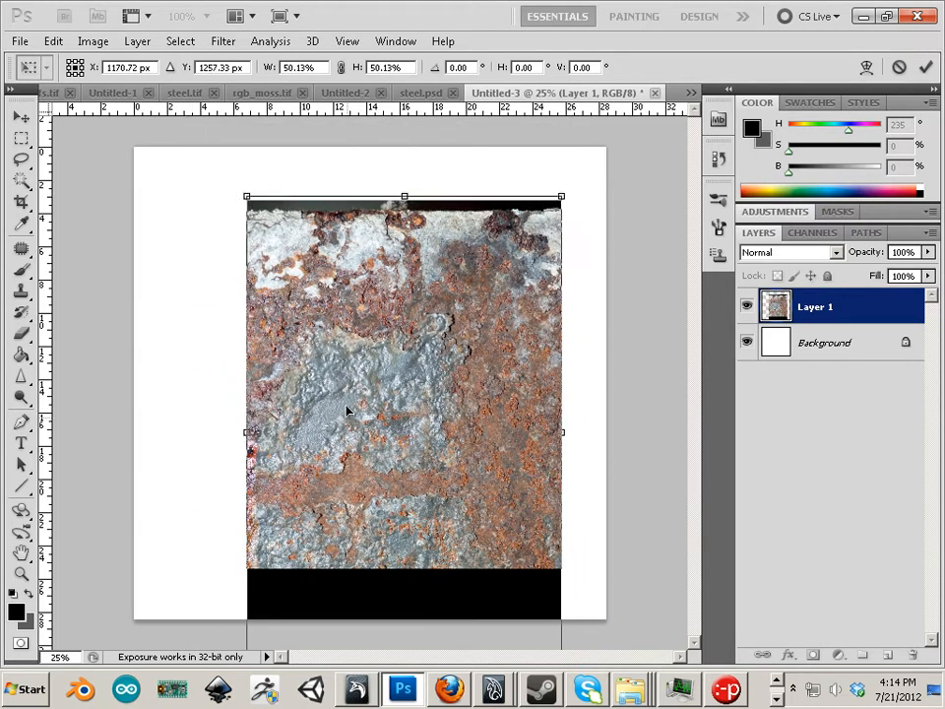
left_click_drag(345, 404, 324, 413)
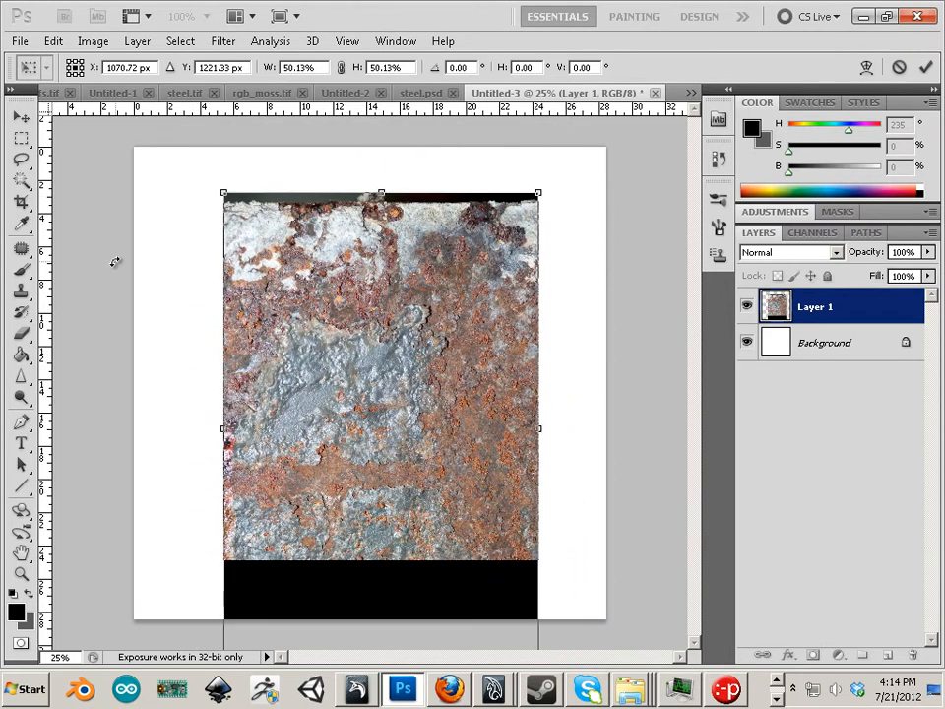
left_click(21, 117)
left_click(340, 269)
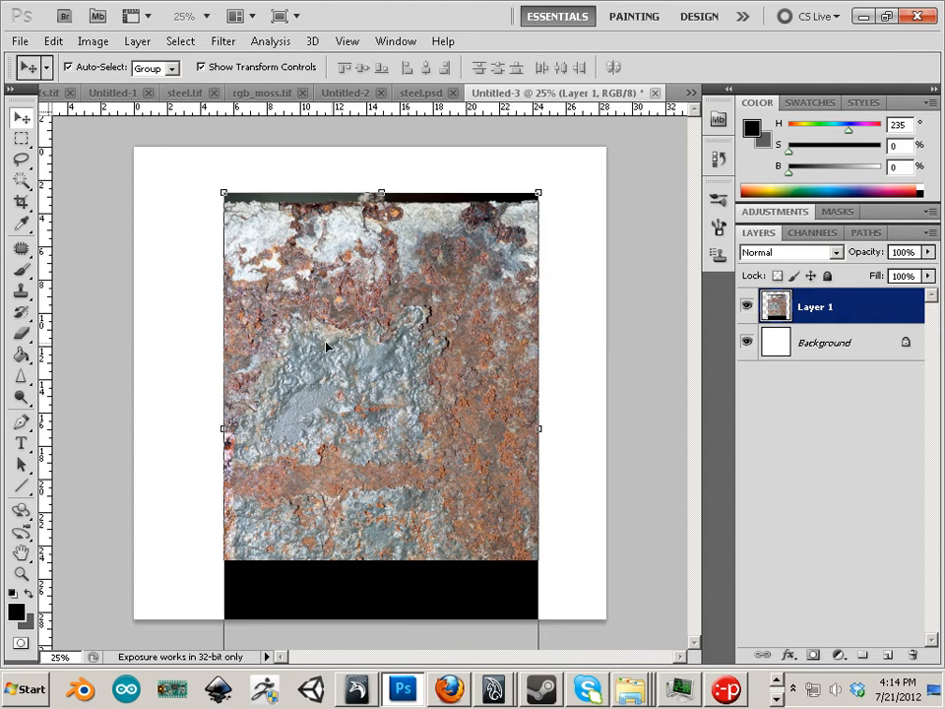
- Erase the borders of the rust layer with the irregular 700-size brush to give the patch soft, ragged edges
left_click(22, 335)
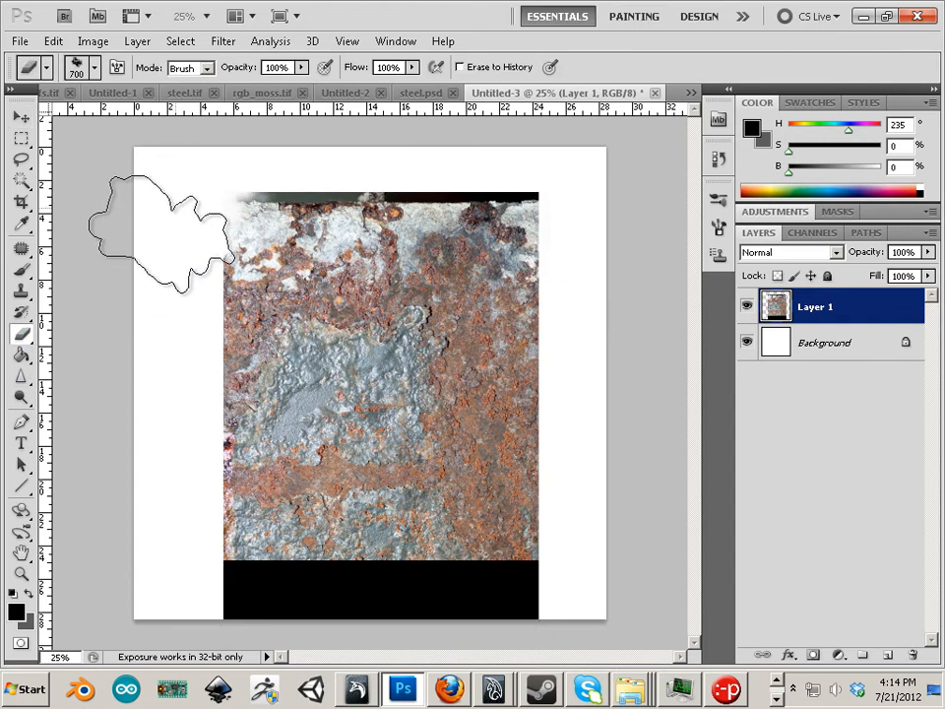
left_click(199, 190)
mouse_move(200, 190)
left_mouse_down()
mouse_move(165, 253)
mouse_move(162, 295)
mouse_move(179, 548)
mouse_move(233, 593)
mouse_move(325, 616)
mouse_move(525, 621)
mouse_move(325, 602)
mouse_move(450, 606)
mouse_move(569, 573)
mouse_move(587, 542)
mouse_move(605, 472)
mouse_move(574, 563)
mouse_move(614, 421)
mouse_move(593, 476)
mouse_move(610, 373)
mouse_move(601, 244)
mouse_move(598, 391)
mouse_move(580, 477)
mouse_move(595, 256)
mouse_move(595, 265)
mouse_move(576, 212)
mouse_move(531, 177)
mouse_move(407, 137)
mouse_move(369, 142)
mouse_move(369, 153)
mouse_move(297, 143)
left_mouse_up()
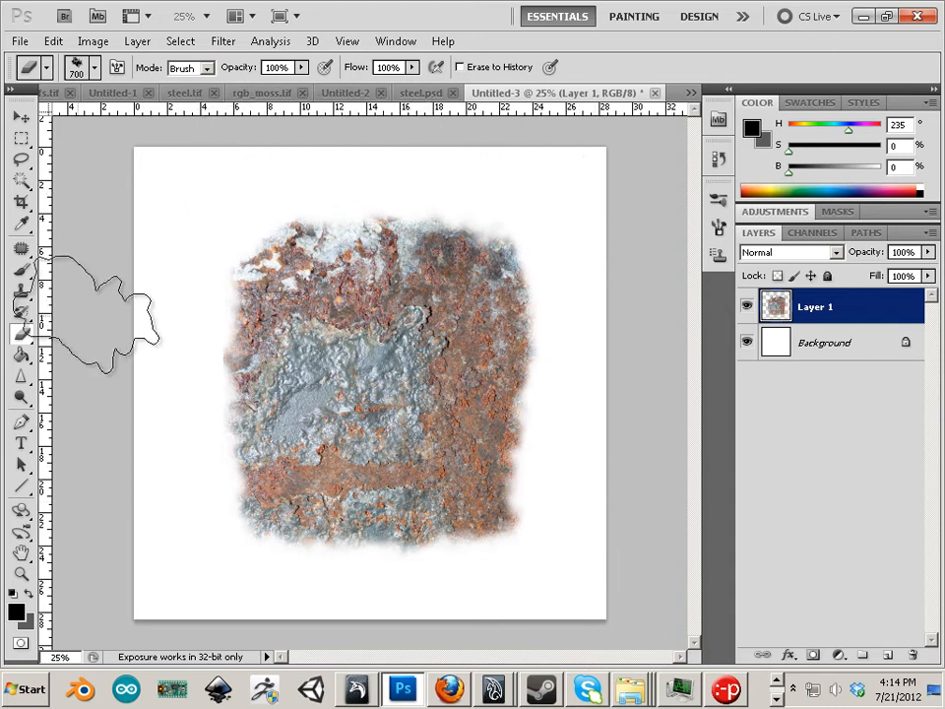
- Delete the white Background layer beneath the rust texture
left_click(21, 116)
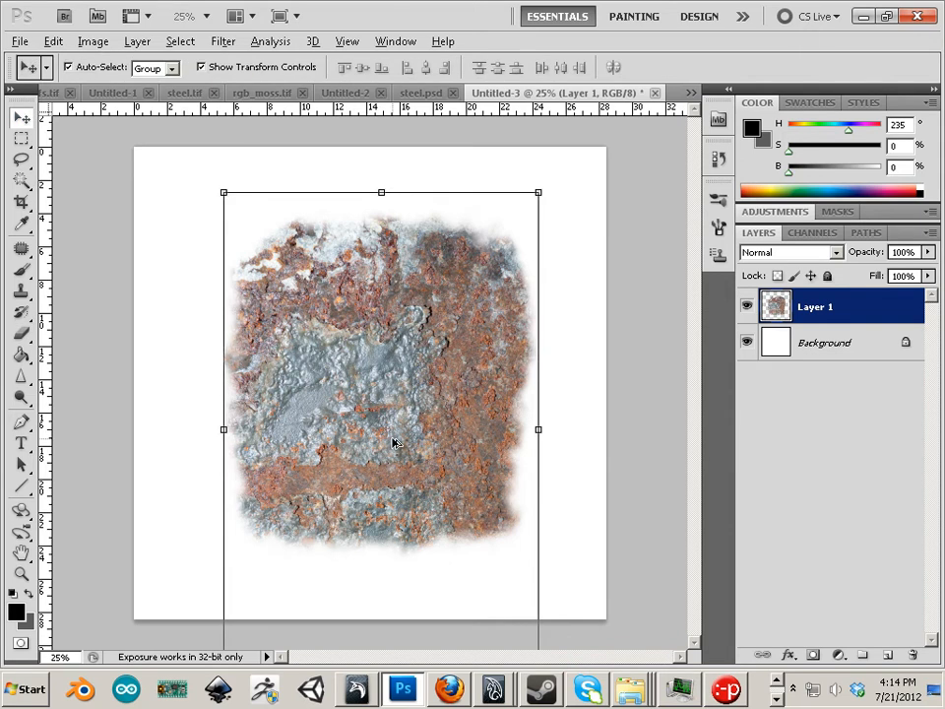
mouse_move(406, 435)
left_mouse_down()
mouse_move(488, 408)
mouse_move(504, 413)
mouse_move(434, 524)
mouse_move(452, 534)
mouse_move(353, 506)
mouse_move(315, 466)
mouse_move(326, 345)
mouse_move(425, 333)
mouse_move(442, 346)
mouse_move(477, 432)
mouse_move(471, 506)
mouse_move(482, 520)
mouse_move(451, 562)
mouse_move(512, 585)
mouse_move(469, 522)
mouse_move(327, 454)
mouse_move(341, 413)
mouse_move(399, 395)
mouse_move(386, 438)
mouse_move(420, 438)
mouse_move(413, 430)
left_mouse_up()
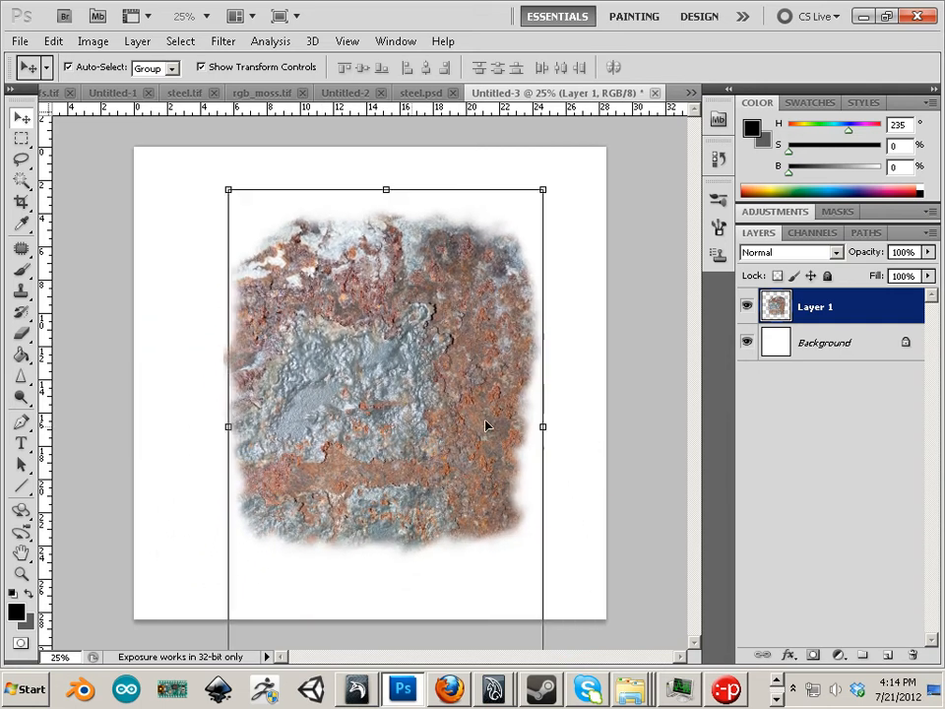
key("ctrl+j")
left_click_drag(883, 321, 913, 654)
left_click(842, 344)
left_click_drag(842, 345, 912, 654)
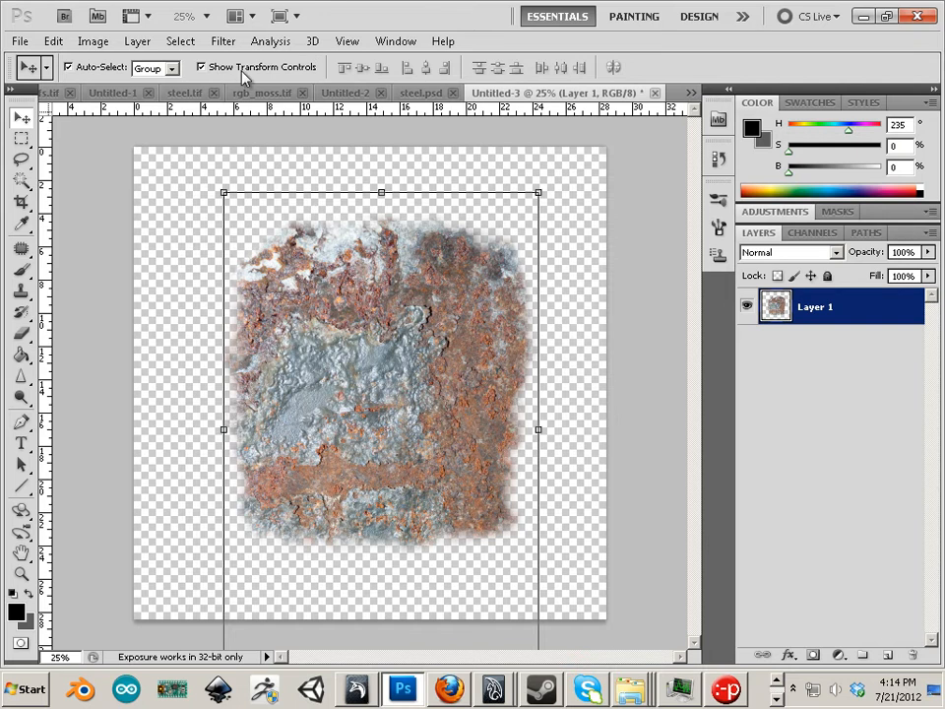
- Apply Smart Sharpen to the rust layer with a 44% amount and a reduced radius, removing Gaussian Blur
left_click(222, 41)
mouse_move(295, 325)
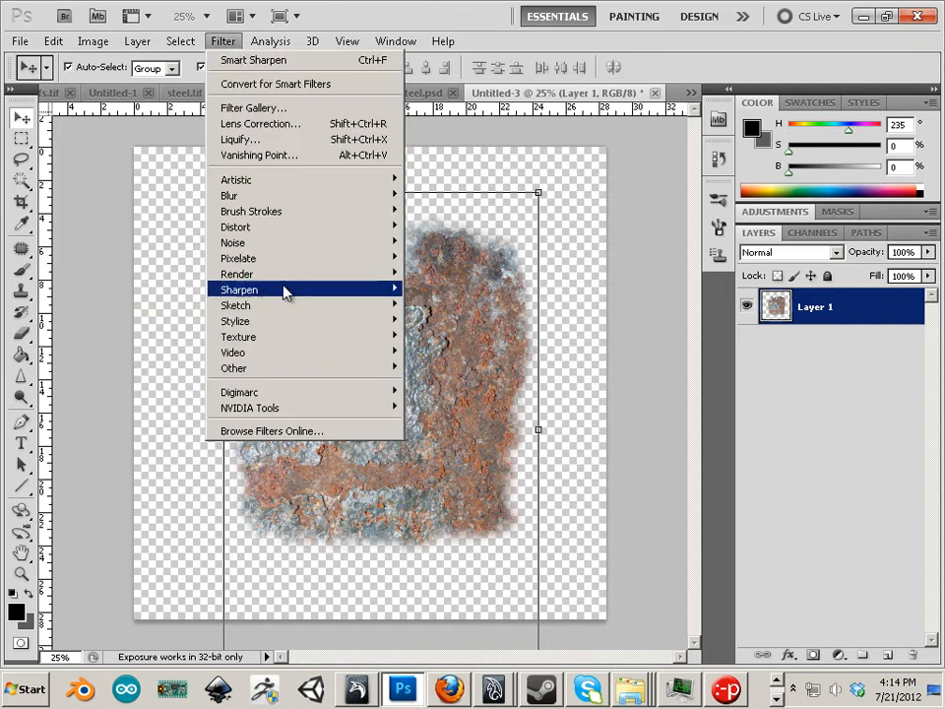
mouse_move(282, 289)
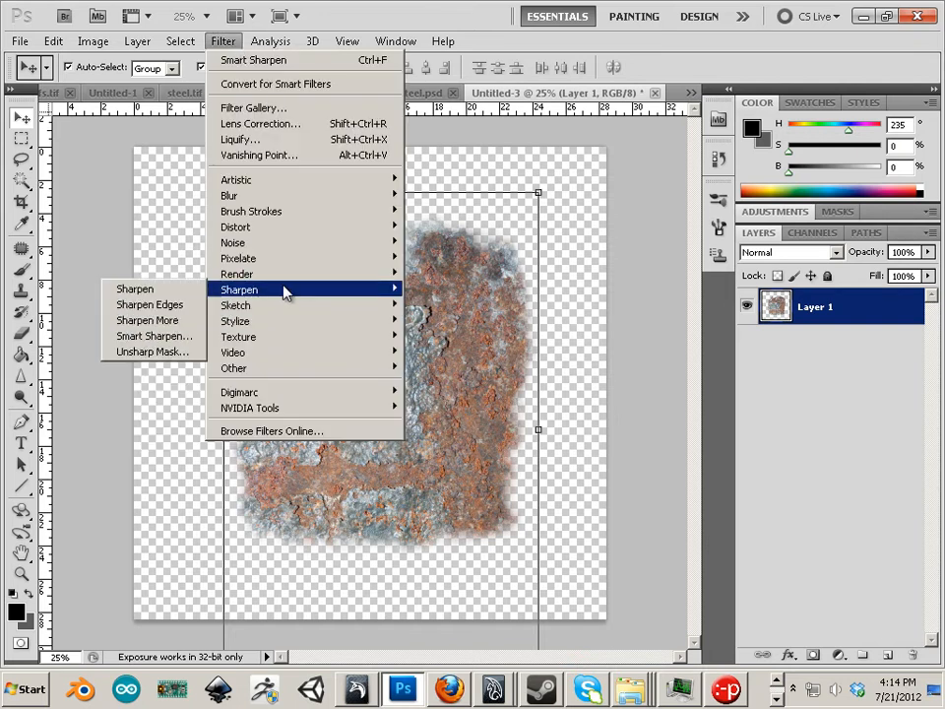
left_click(141, 337)
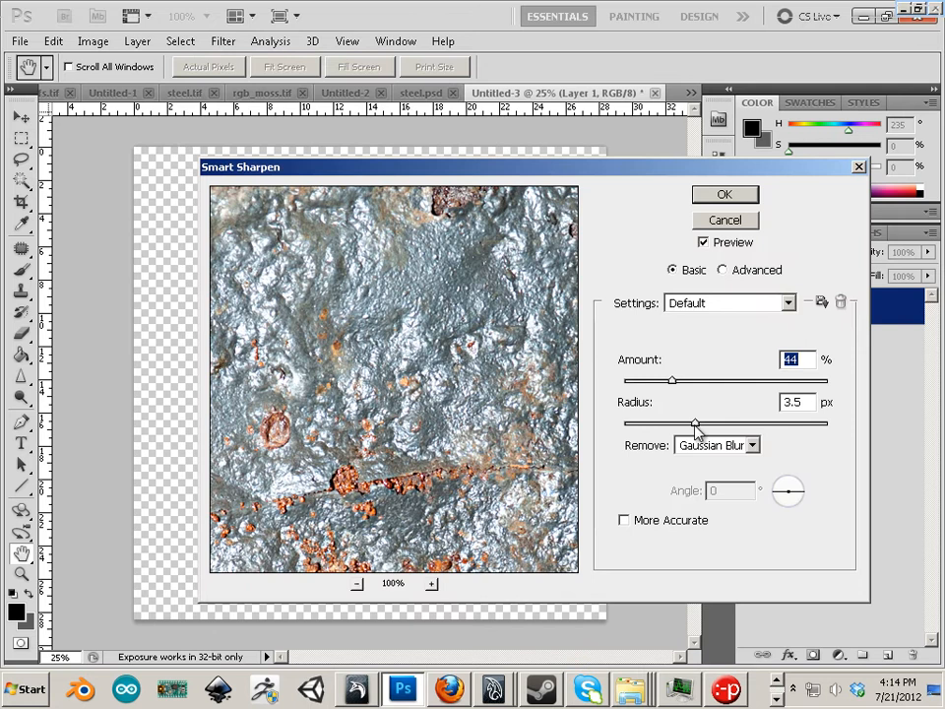
left_click_drag(695, 424, 681, 422)
left_click(724, 195)
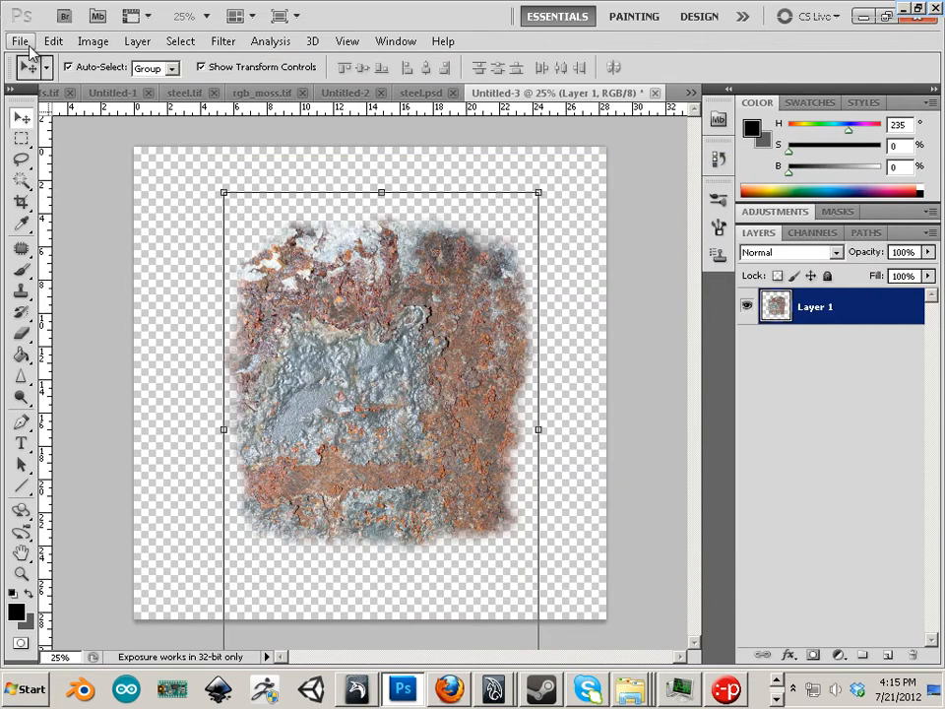
left_click(20, 41)
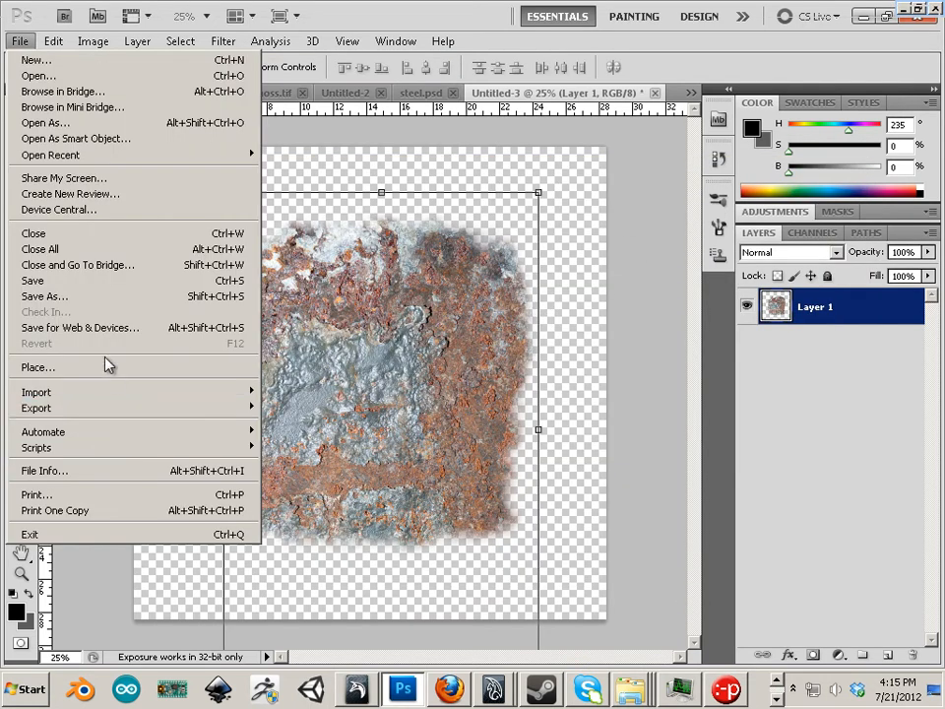
left_click(91, 307)
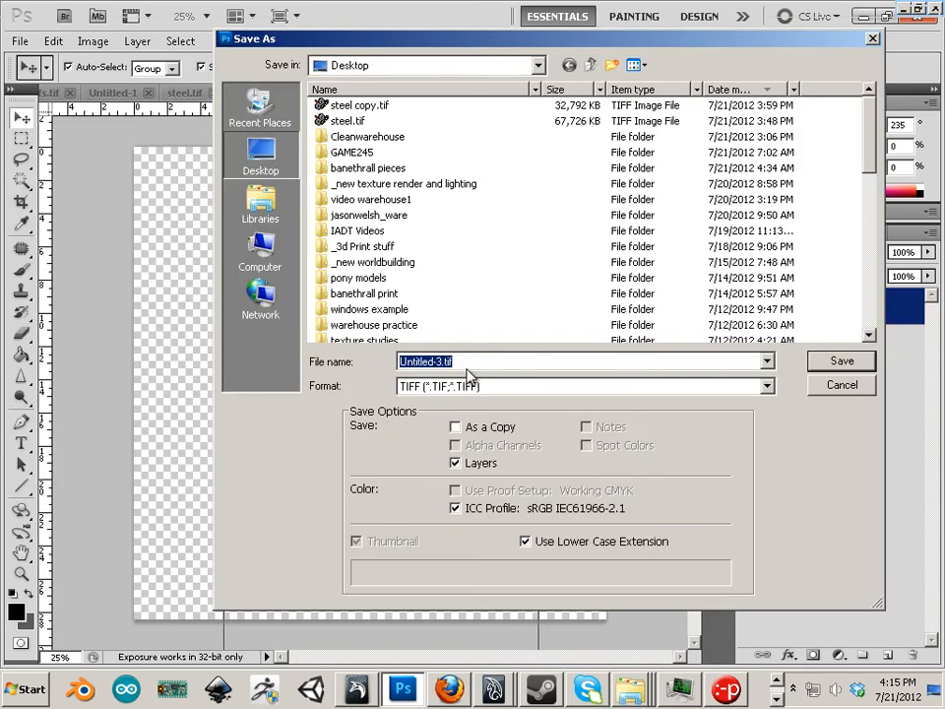
type("rust")
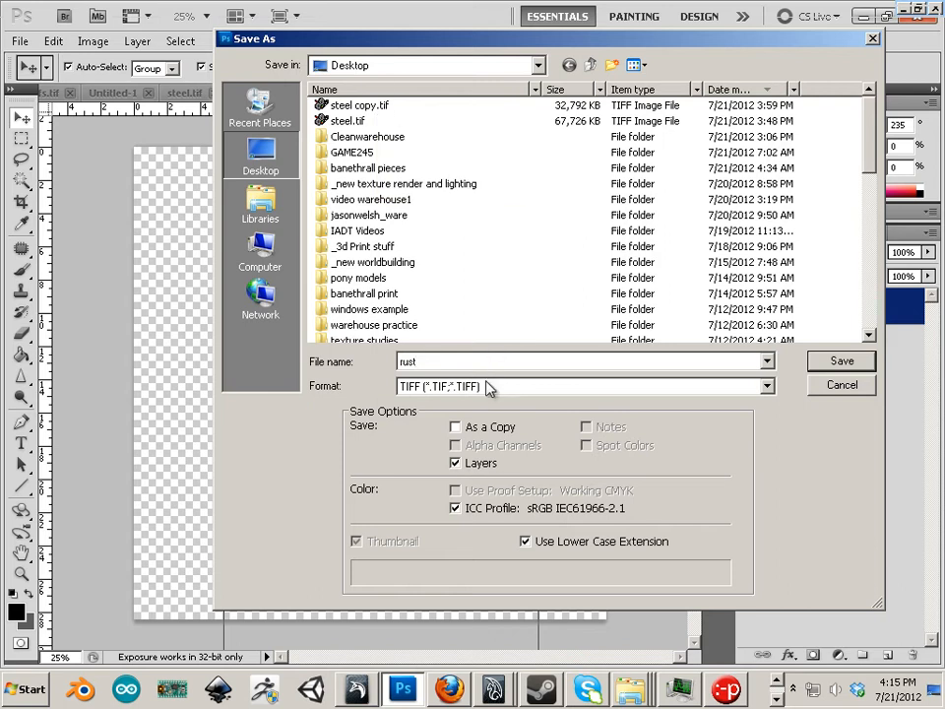
left_click(455, 464)
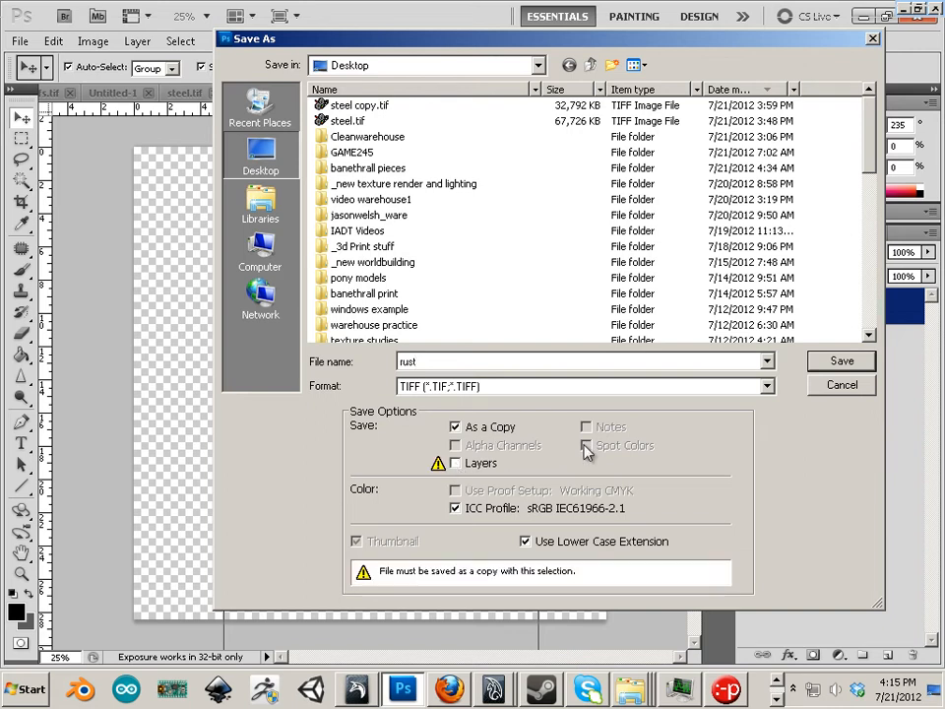
left_click(840, 361)
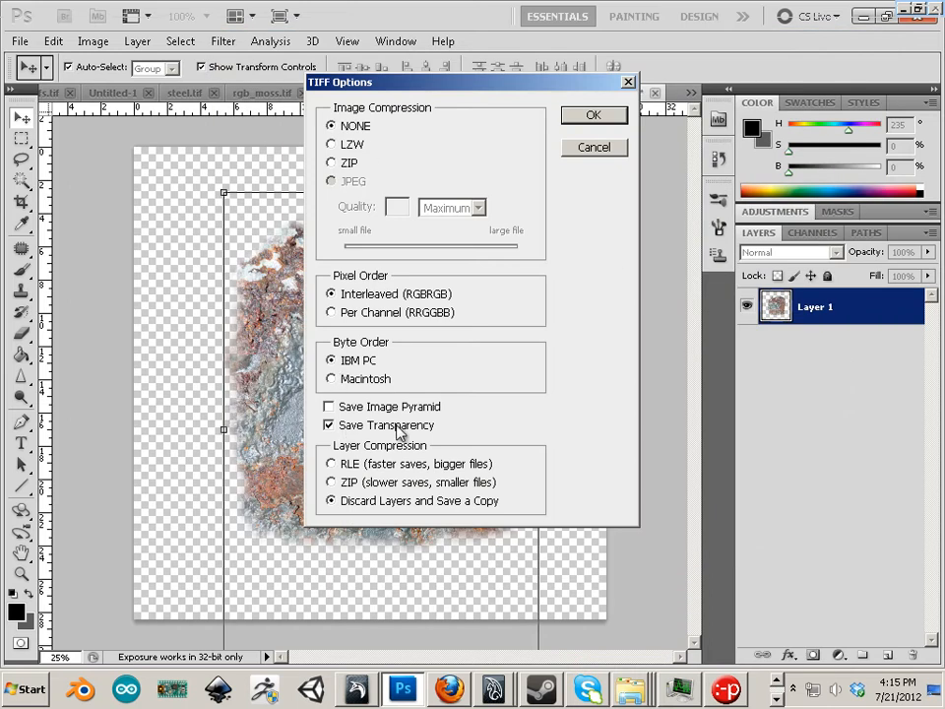
left_click(595, 148)
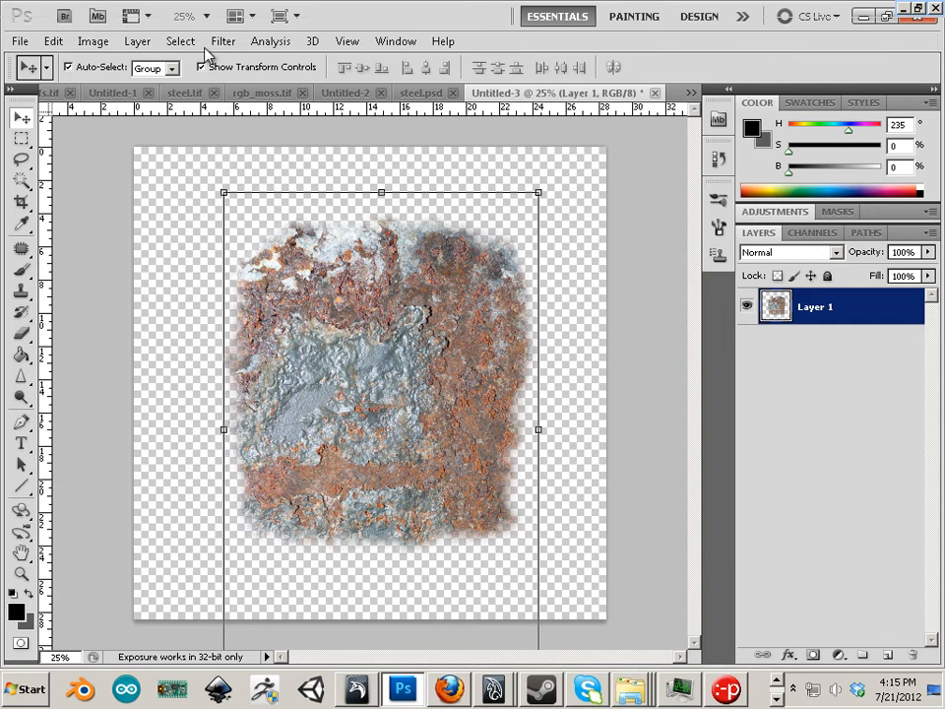
- Convert the image to 16 Bits/Channel and save it on the Desktop as an uncompressed, layerless TIFF copy named rust with transparency
left_click(99, 44)
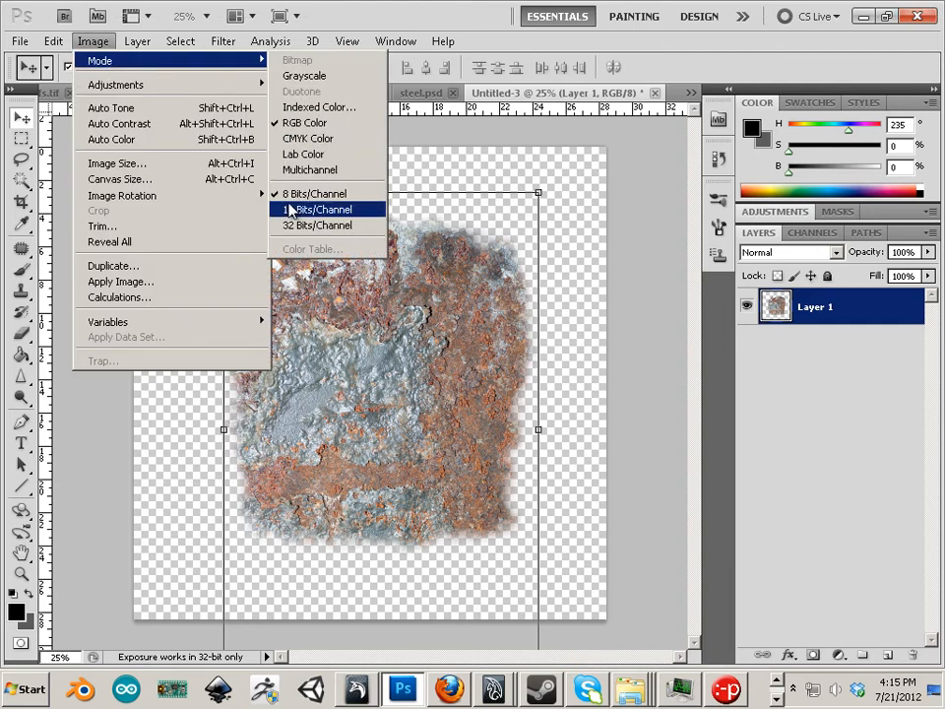
left_click(20, 41)
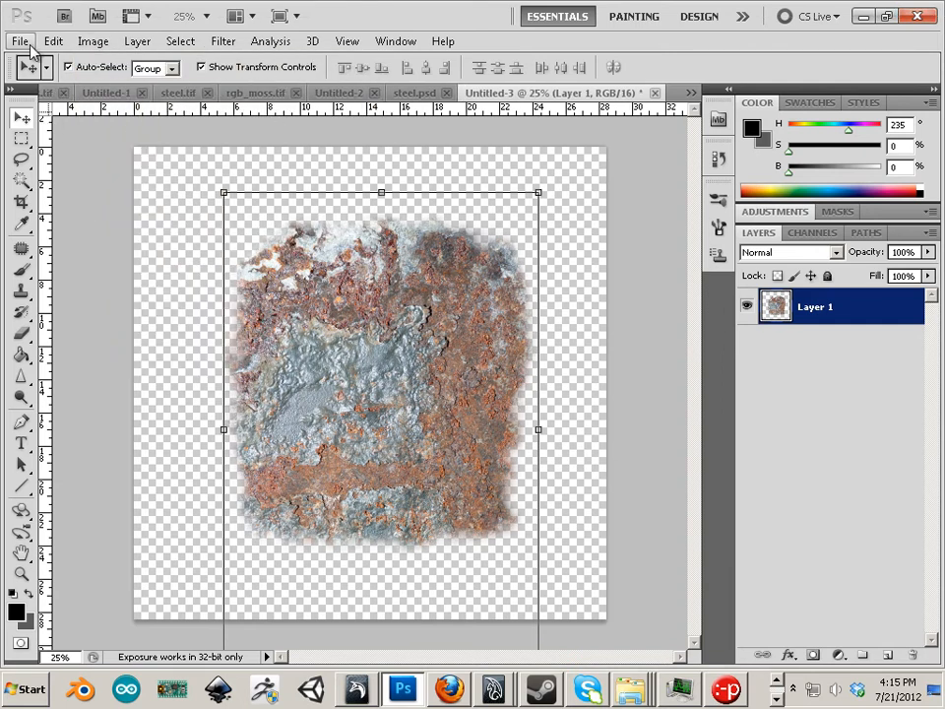
left_click(131, 296)
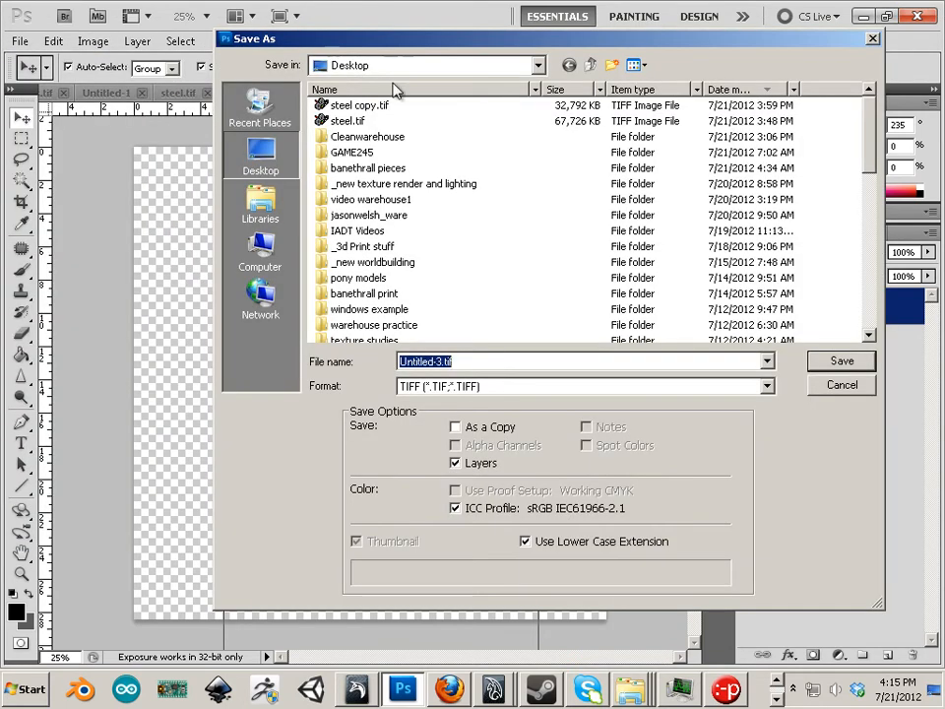
type("rust")
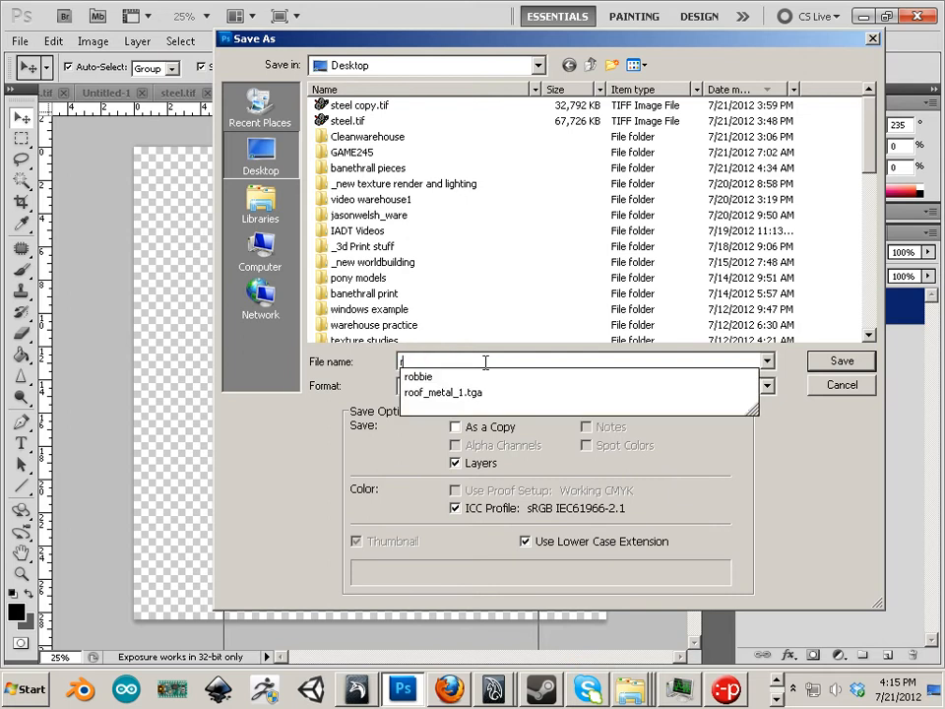
left_click(457, 463)
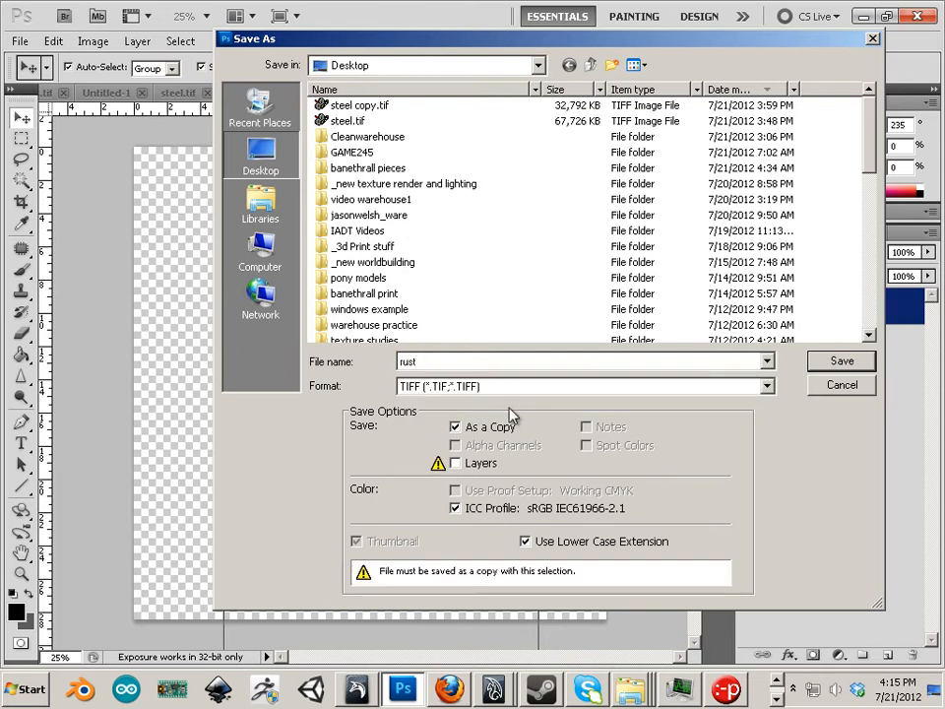
left_click(817, 365)
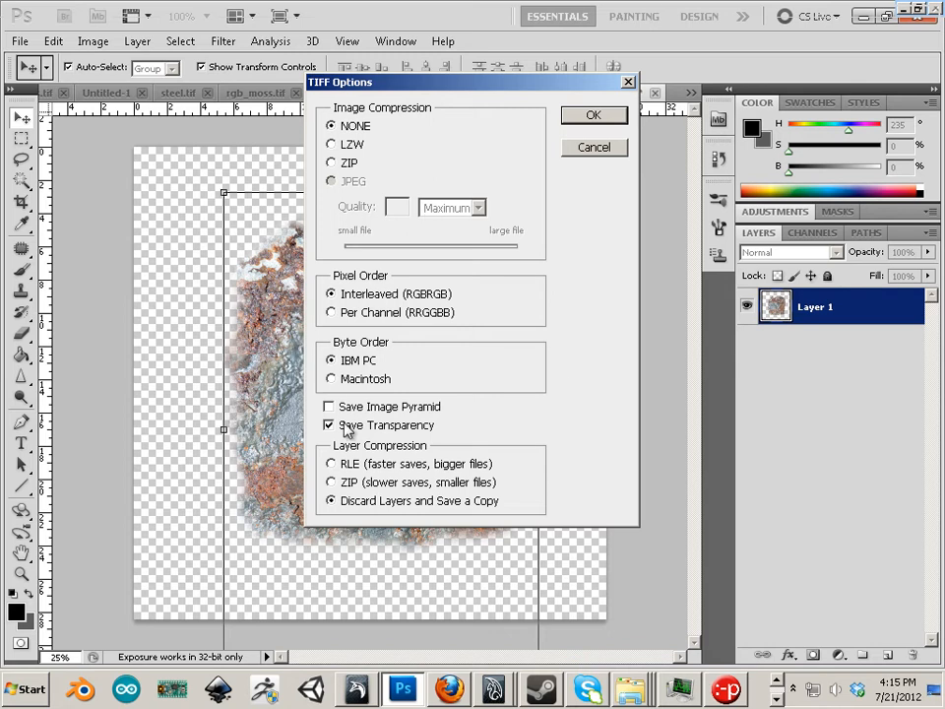
left_click(609, 118)
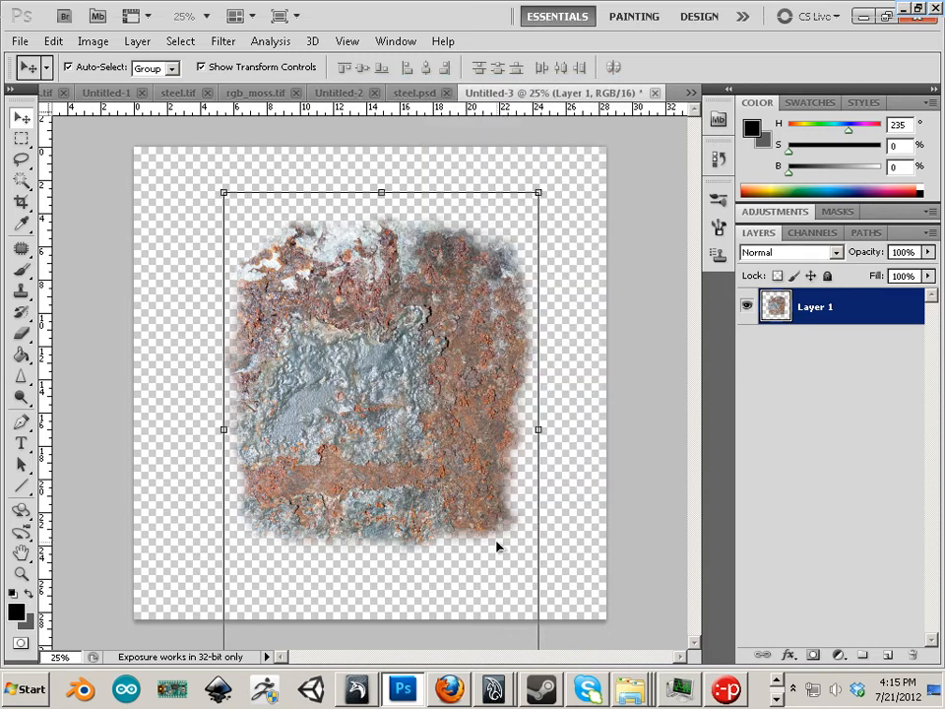
- Switch to Mudbox and add rust.tif from the Desktop as a new stamp
left_click(355, 691)
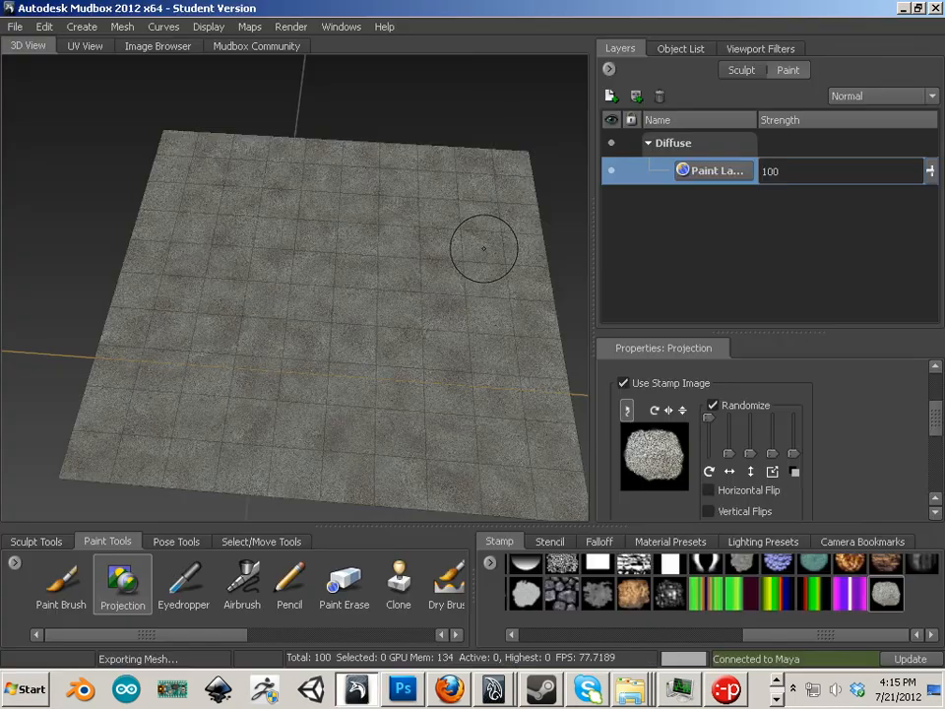
left_click(489, 562)
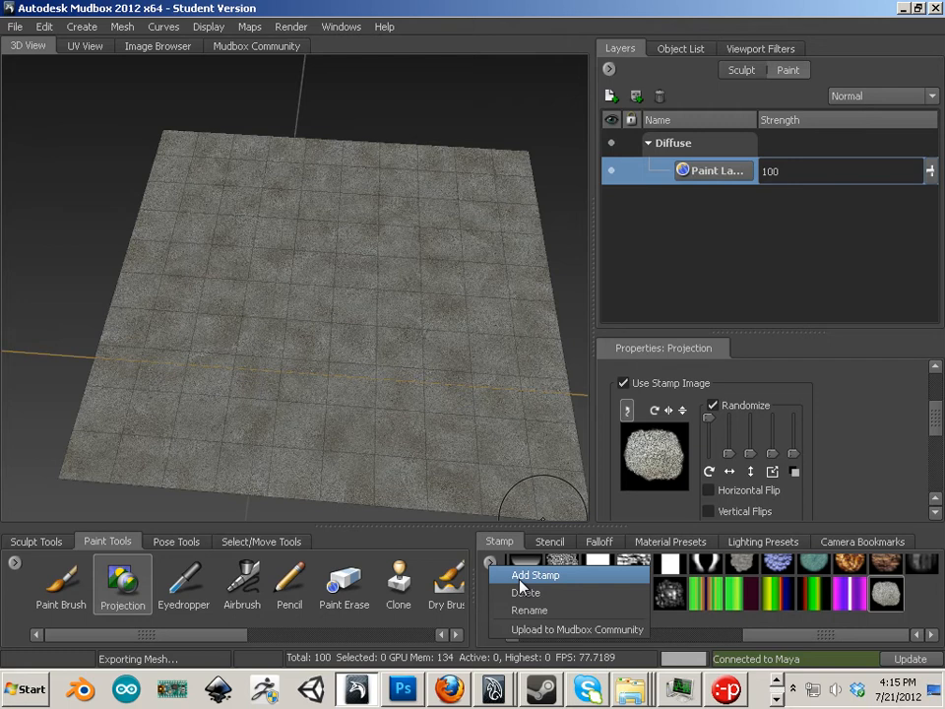
left_click(520, 579)
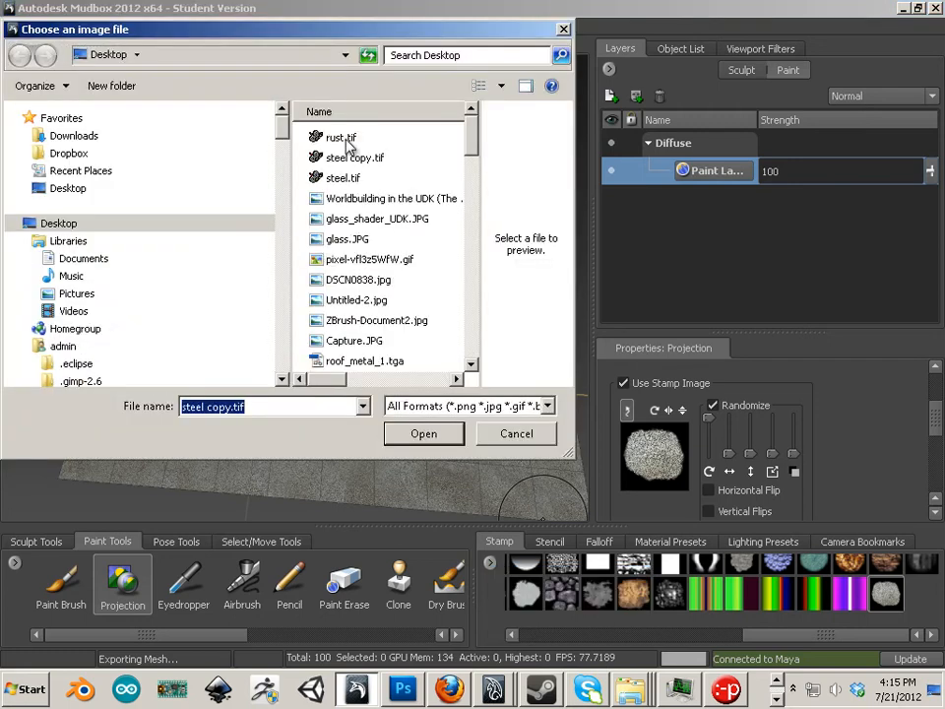
double_click(347, 145)
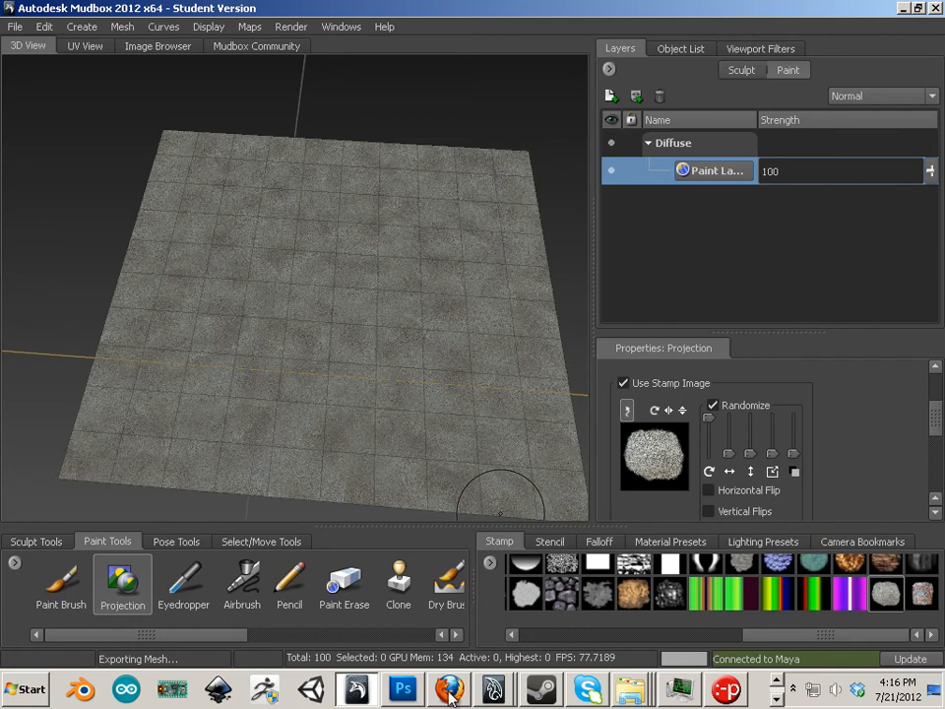
- Switch to Maya and open the lambert1_Flattened_Diffuse texture in the FCheck image viewer
left_click(487, 693)
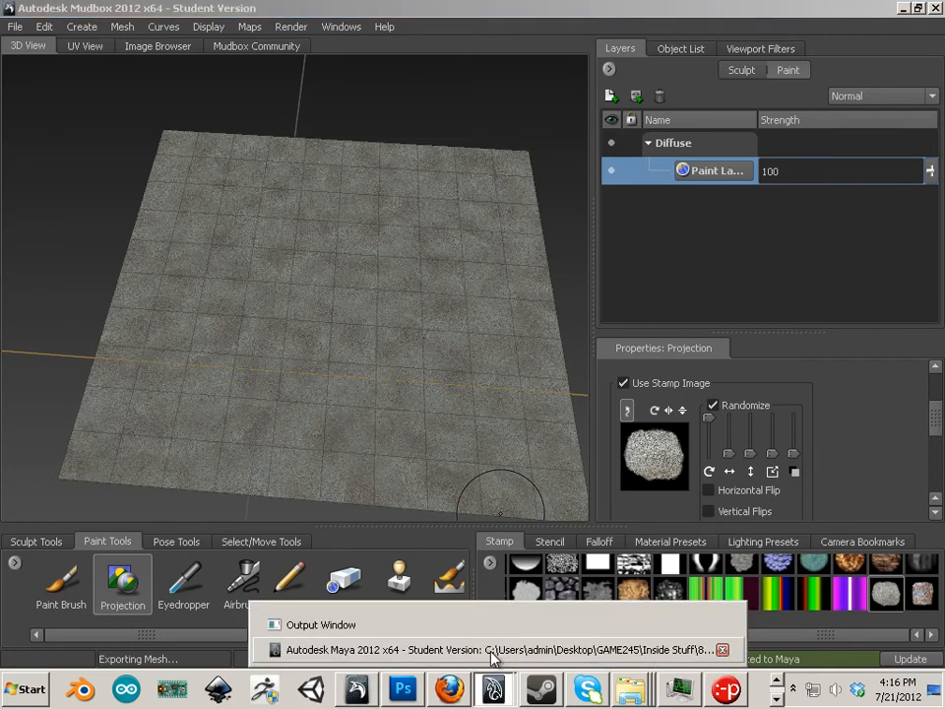
left_click(492, 650)
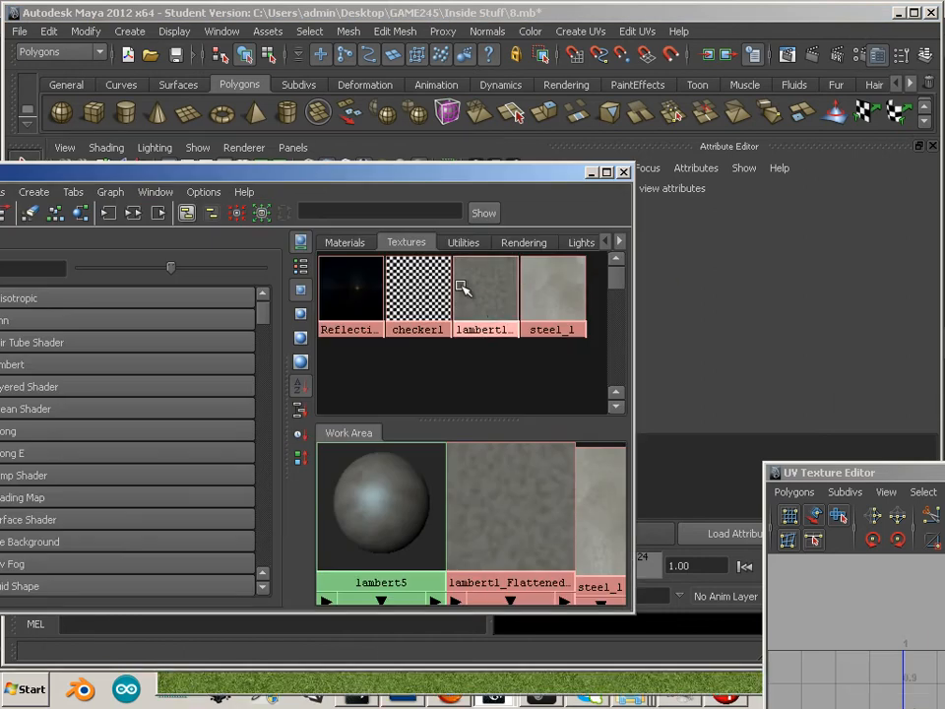
right_click(484, 284)
left_click(515, 299)
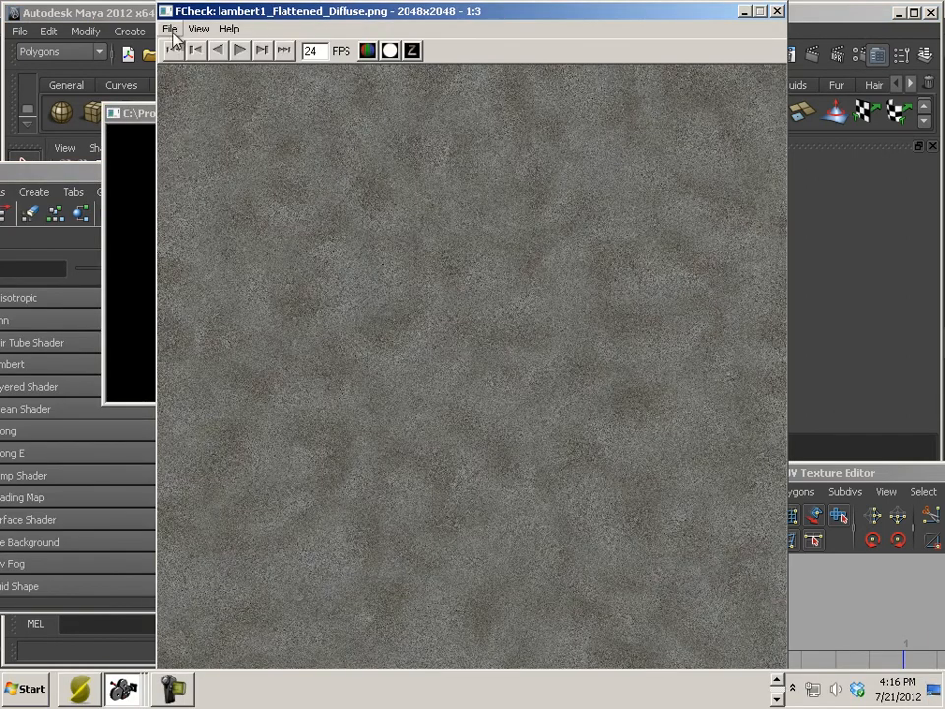
- Save the viewed texture as the Targa file steel.tga in GAME245's Inside Stuff folder and return to Maya
left_click(172, 35)
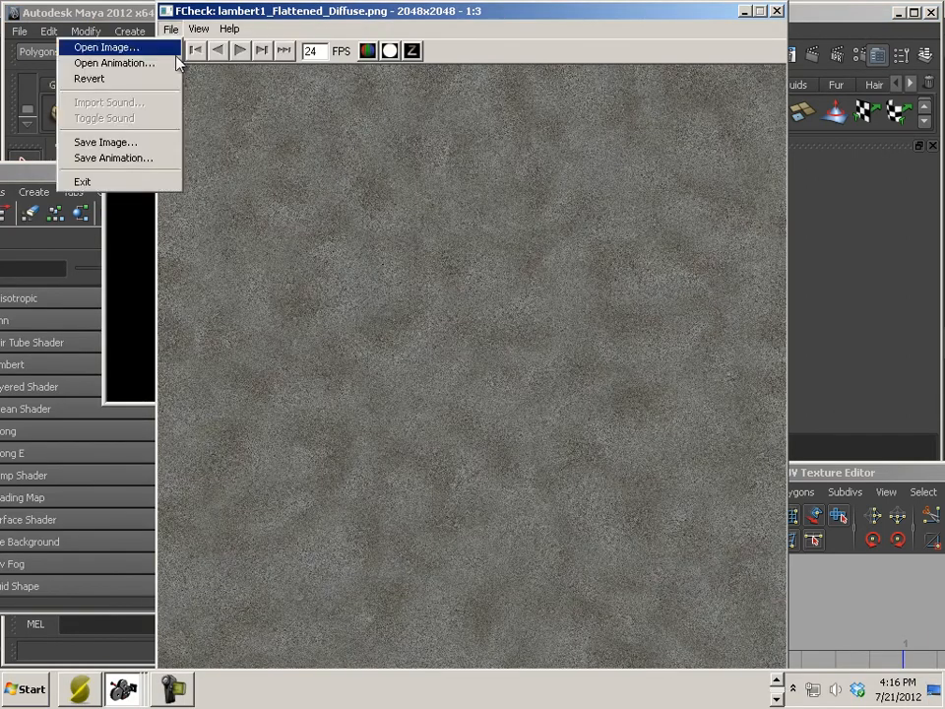
left_click(126, 142)
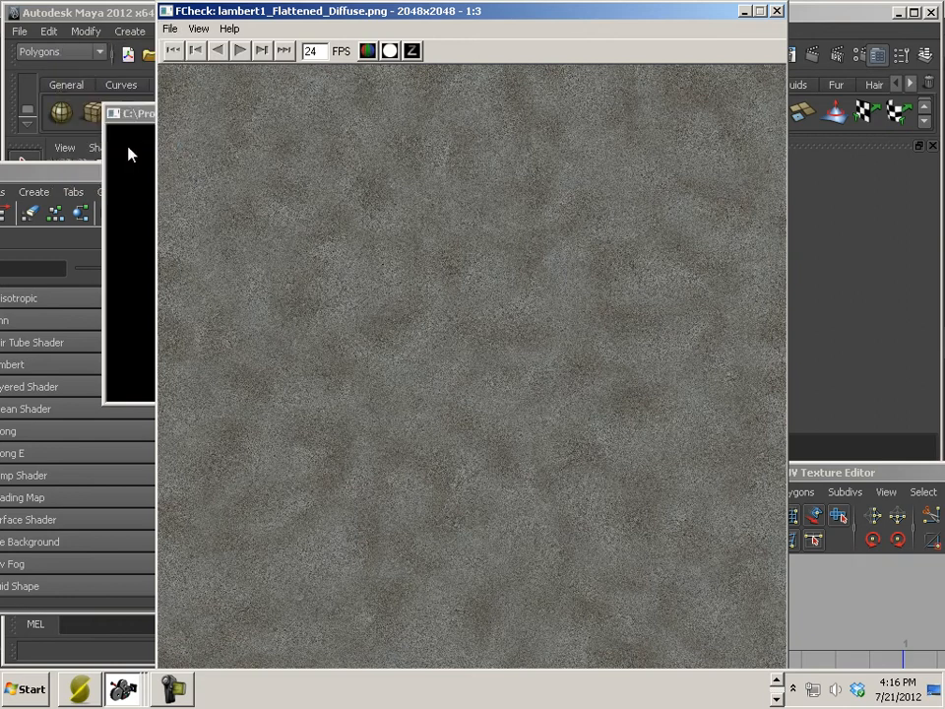
left_click(399, 377)
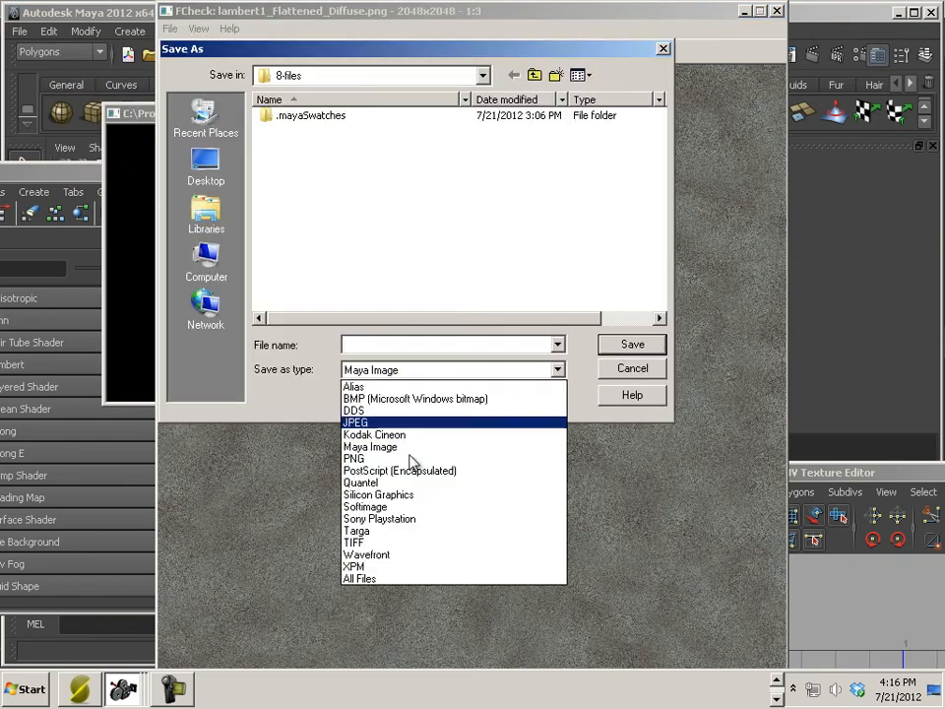
left_click(413, 534)
left_click(356, 77)
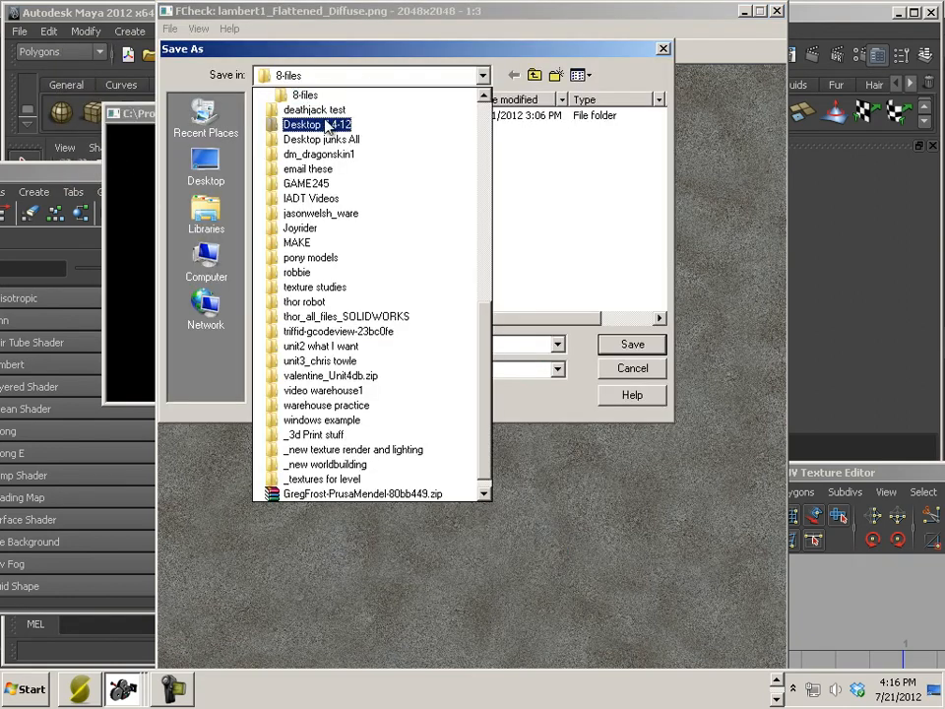
scroll(313, 217, "up", 10)
scroll(325, 246, "down", 4)
scroll(328, 258, "down", 6)
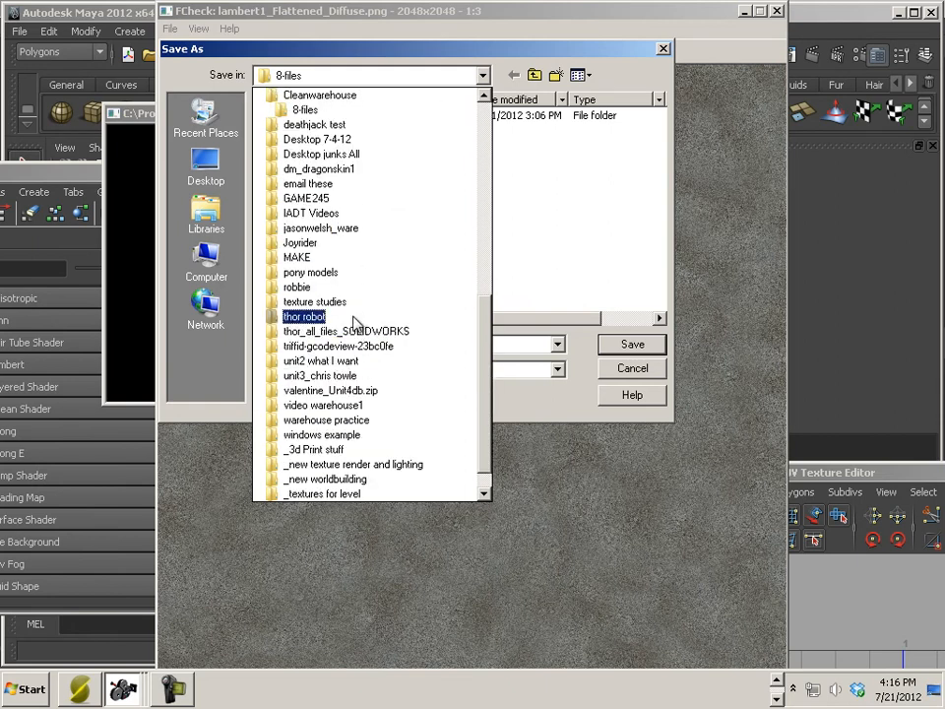
left_click(331, 200)
double_click(298, 118)
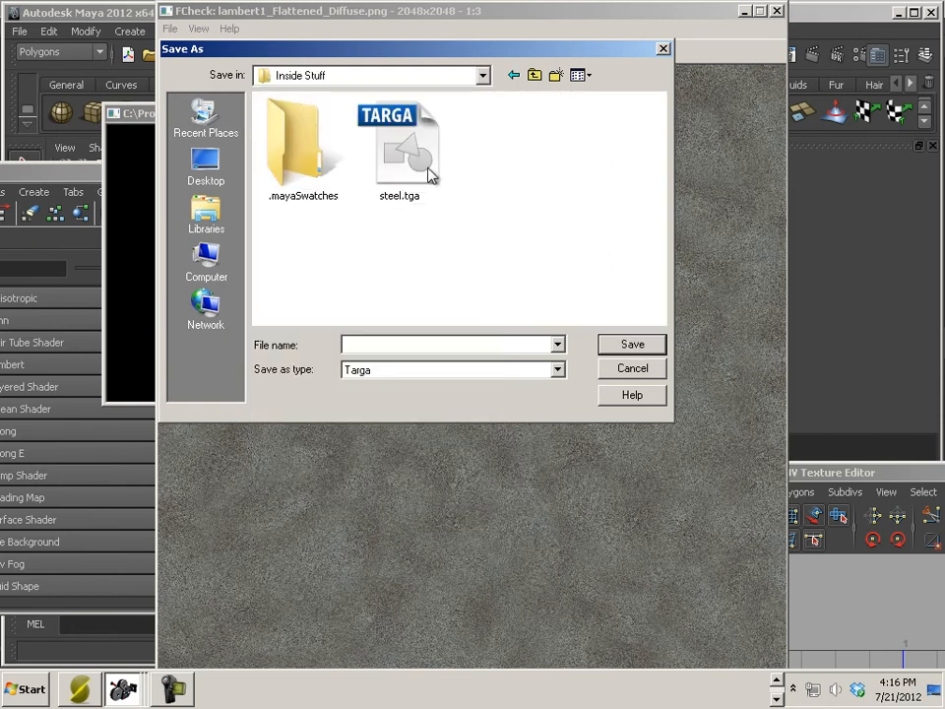
left_click(421, 165)
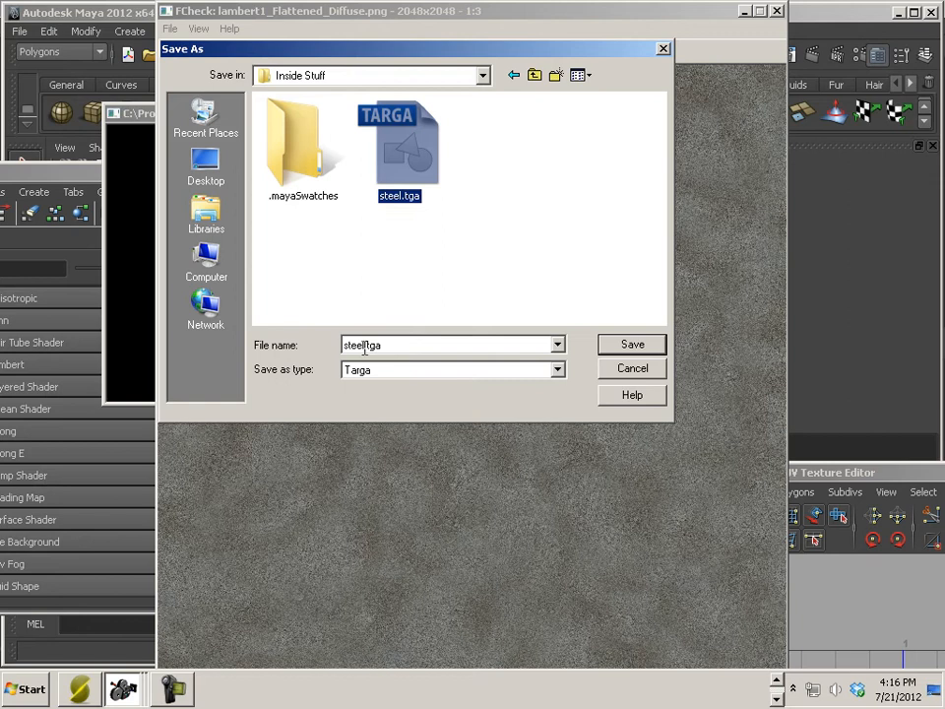
double_click(365, 345)
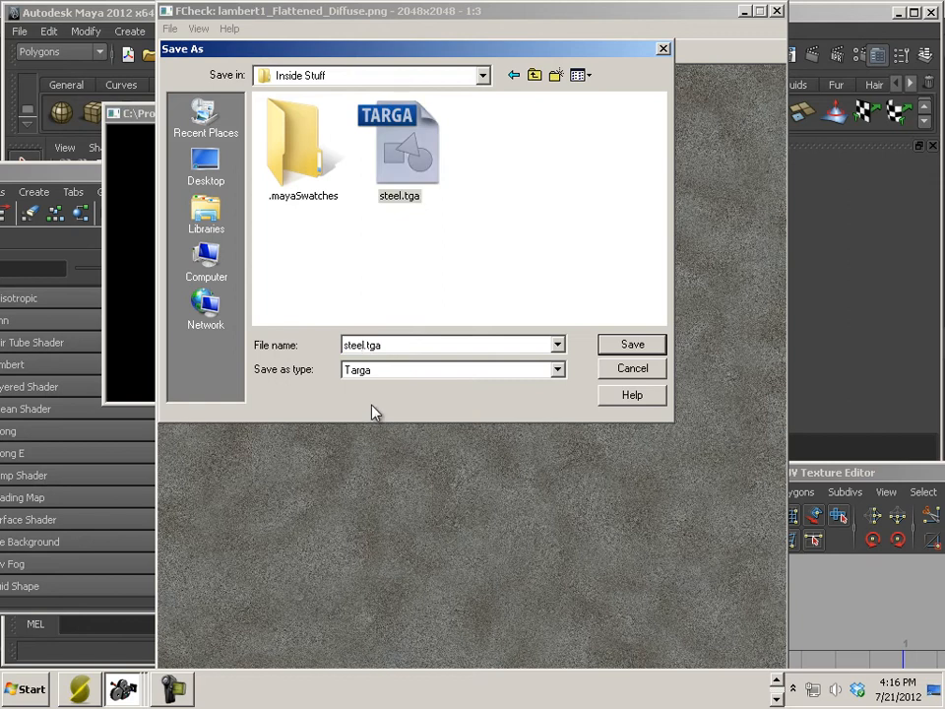
key("Return")
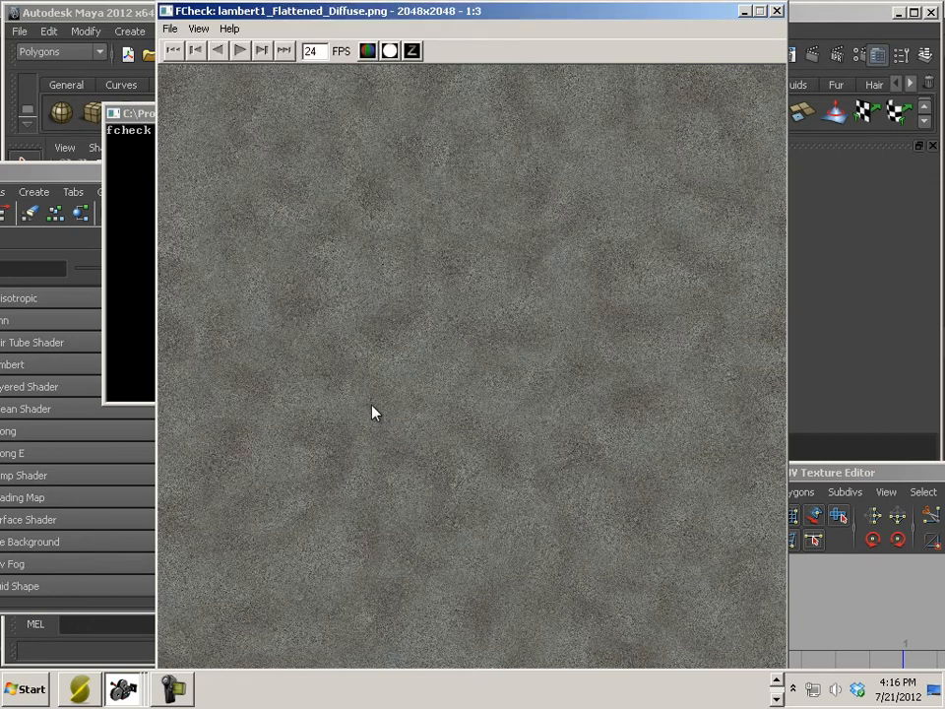
left_click(138, 14)
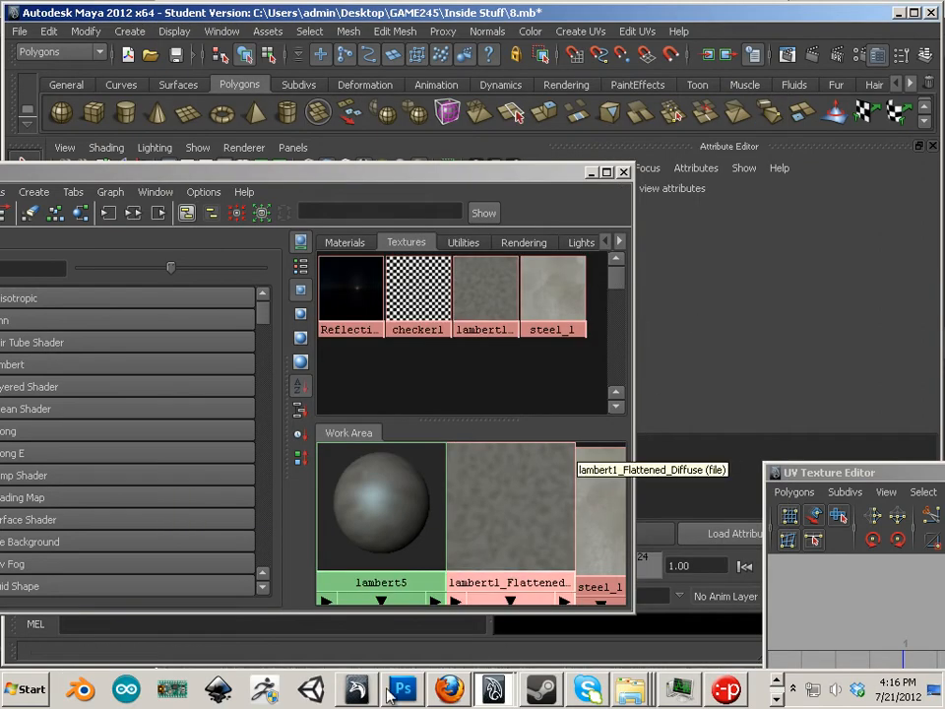
- Switch to Mudbox and cover the whole plane with the rust stamp using the Projection tool
left_click(365, 693)
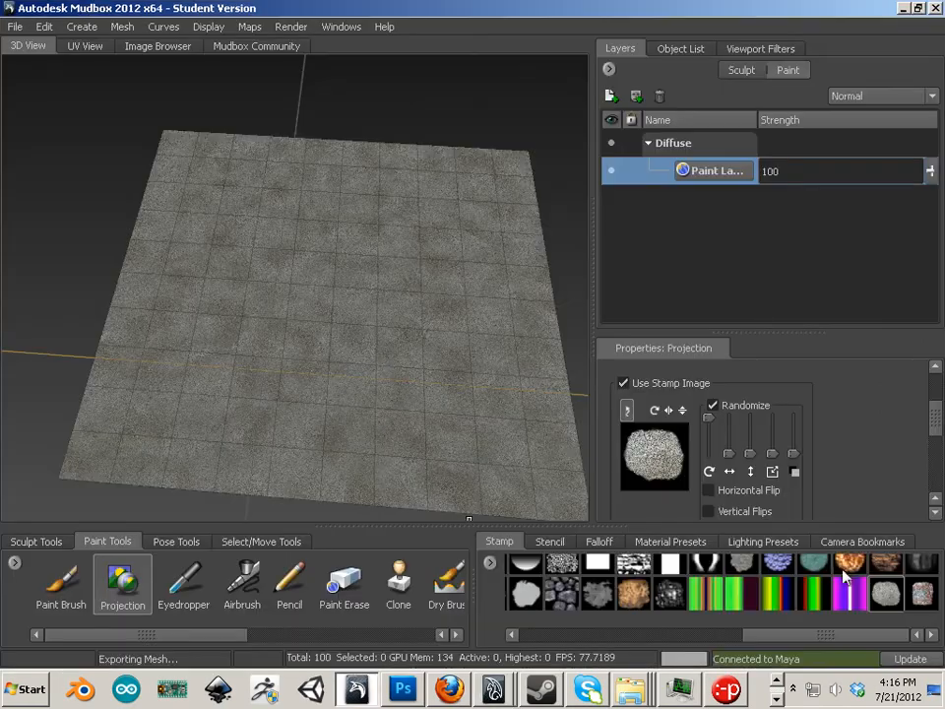
left_click(927, 596)
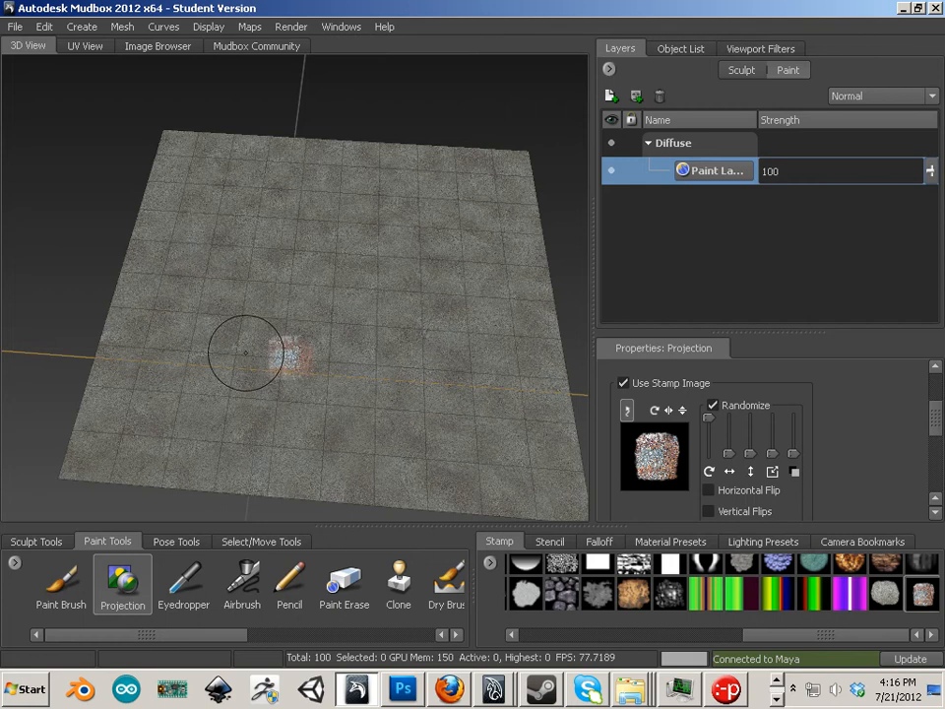
mouse_move(273, 350)
left_mouse_down()
mouse_move(317, 379)
mouse_move(261, 373)
mouse_move(303, 398)
mouse_move(304, 415)
mouse_move(323, 359)
mouse_move(357, 379)
mouse_move(347, 339)
mouse_move(320, 368)
mouse_move(332, 308)
mouse_move(309, 331)
mouse_move(279, 330)
mouse_move(276, 371)
left_mouse_up()
mouse_move(226, 392)
left_mouse_down()
mouse_move(256, 444)
mouse_move(329, 442)
mouse_move(380, 457)
mouse_move(369, 476)
mouse_move(279, 465)
mouse_move(237, 474)
mouse_move(322, 502)
mouse_move(254, 473)
mouse_move(162, 489)
mouse_move(203, 453)
left_mouse_up()
mouse_move(95, 453)
left_mouse_down()
mouse_move(182, 403)
mouse_move(192, 436)
mouse_move(88, 430)
mouse_move(204, 352)
mouse_move(165, 360)
mouse_move(123, 331)
mouse_move(168, 294)
mouse_move(146, 290)
mouse_move(283, 282)
mouse_move(264, 280)
mouse_move(192, 308)
mouse_move(143, 234)
left_mouse_up()
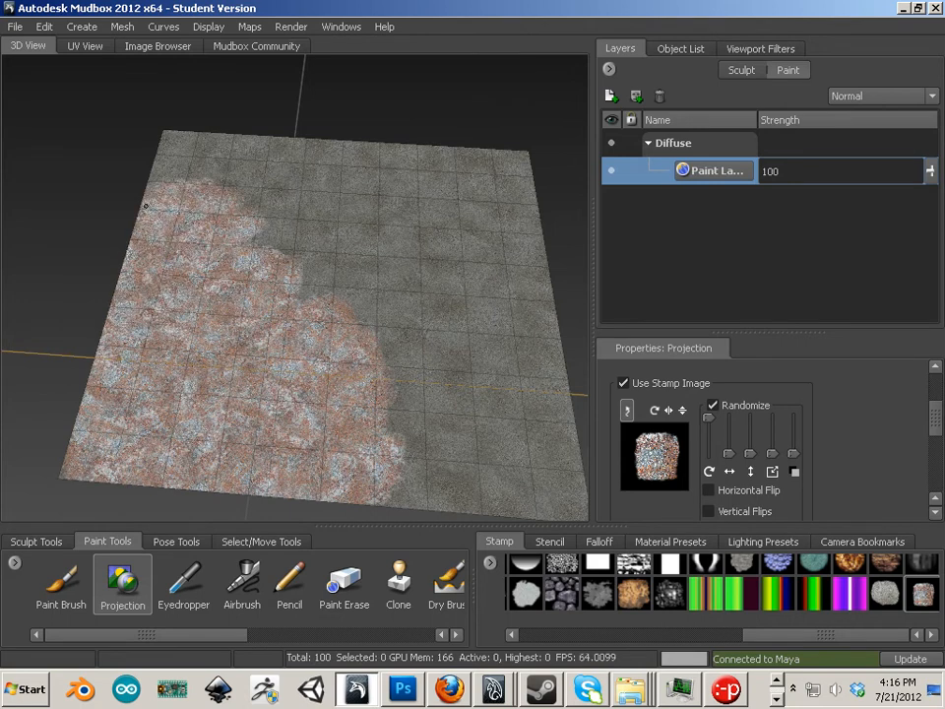
mouse_move(218, 125)
left_mouse_down()
mouse_move(282, 135)
mouse_move(258, 176)
mouse_move(271, 164)
mouse_move(264, 203)
mouse_move(241, 182)
mouse_move(329, 246)
mouse_move(291, 241)
mouse_move(368, 253)
mouse_move(371, 281)
mouse_move(342, 344)
mouse_move(364, 431)
mouse_move(412, 462)
mouse_move(518, 503)
mouse_move(582, 433)
mouse_move(476, 425)
mouse_move(522, 374)
mouse_move(457, 406)
mouse_move(428, 374)
mouse_move(426, 321)
mouse_move(455, 363)
mouse_move(587, 281)
mouse_move(506, 340)
mouse_move(386, 273)
mouse_move(542, 268)
mouse_move(507, 269)
mouse_move(515, 275)
mouse_move(439, 237)
mouse_move(531, 235)
mouse_move(462, 217)
mouse_move(563, 209)
left_mouse_up()
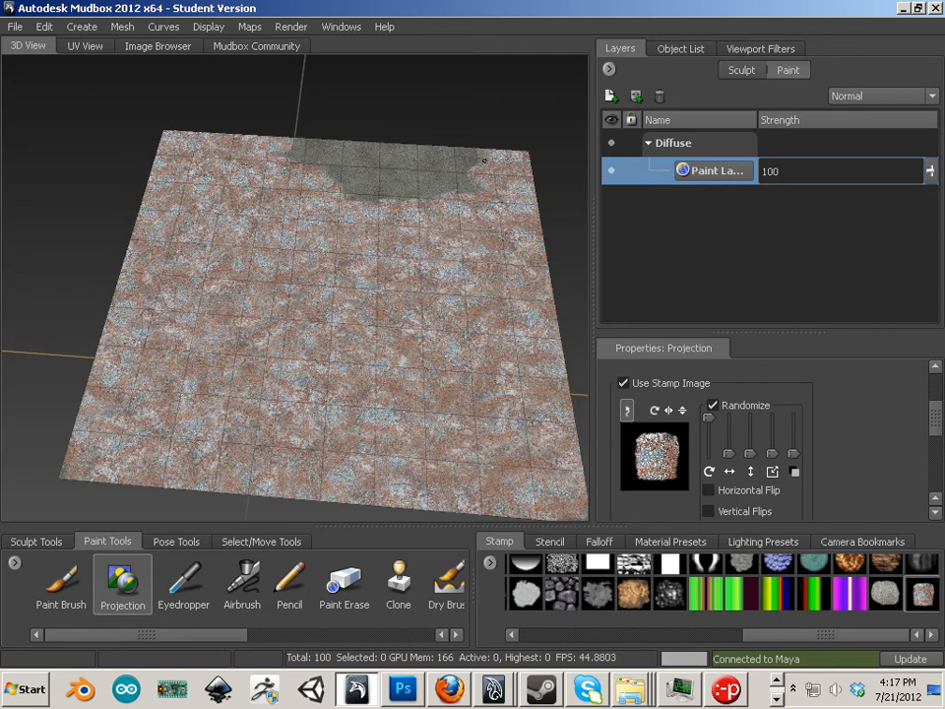
mouse_move(485, 159)
left_mouse_down()
mouse_move(378, 164)
mouse_move(347, 147)
mouse_move(266, 138)
mouse_move(271, 176)
mouse_move(417, 191)
left_mouse_up()
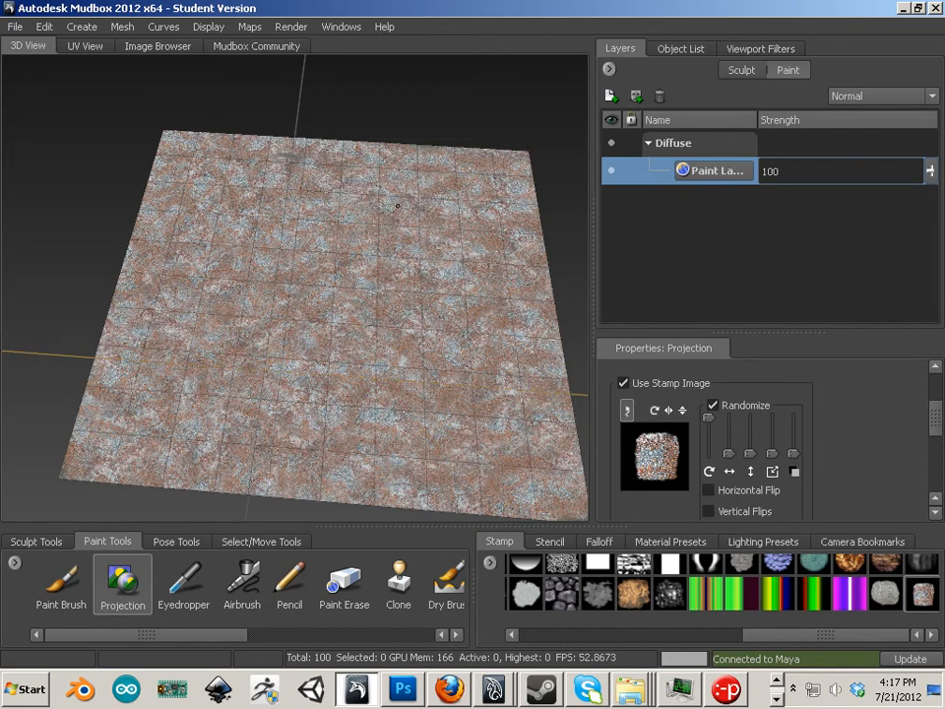
mouse_move(316, 139)
left_mouse_down()
mouse_move(365, 344)
mouse_move(409, 355)
mouse_move(391, 469)
mouse_move(561, 477)
mouse_move(206, 335)
mouse_move(59, 340)
mouse_move(178, 299)
mouse_move(229, 377)
mouse_move(482, 402)
left_mouse_up()
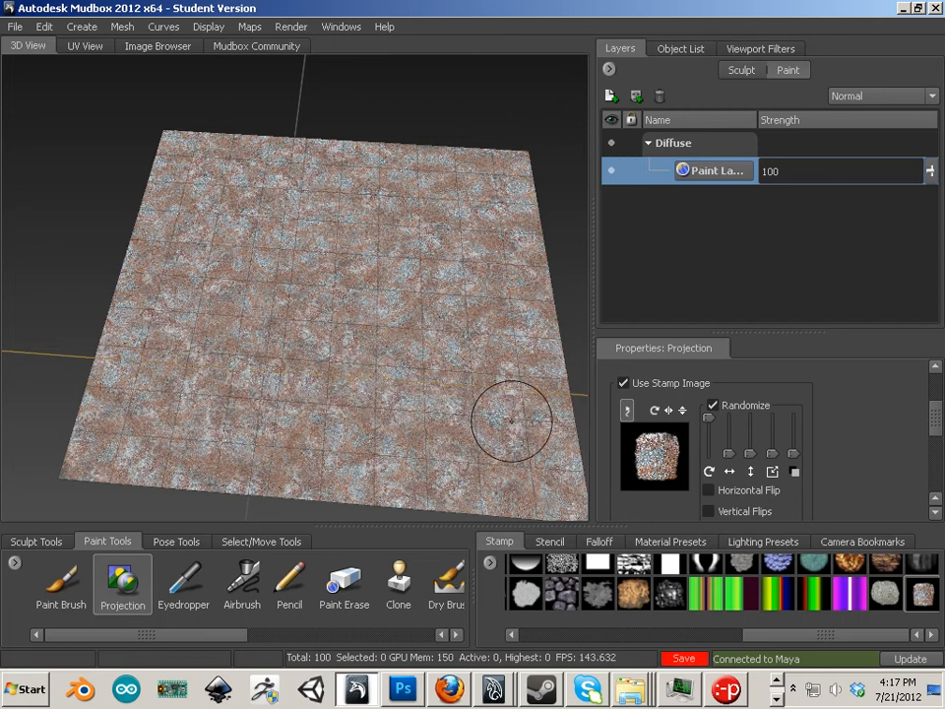
- Export the paint channel to a PSD file named rust in the Mudbox data folder
right_click(713, 180)
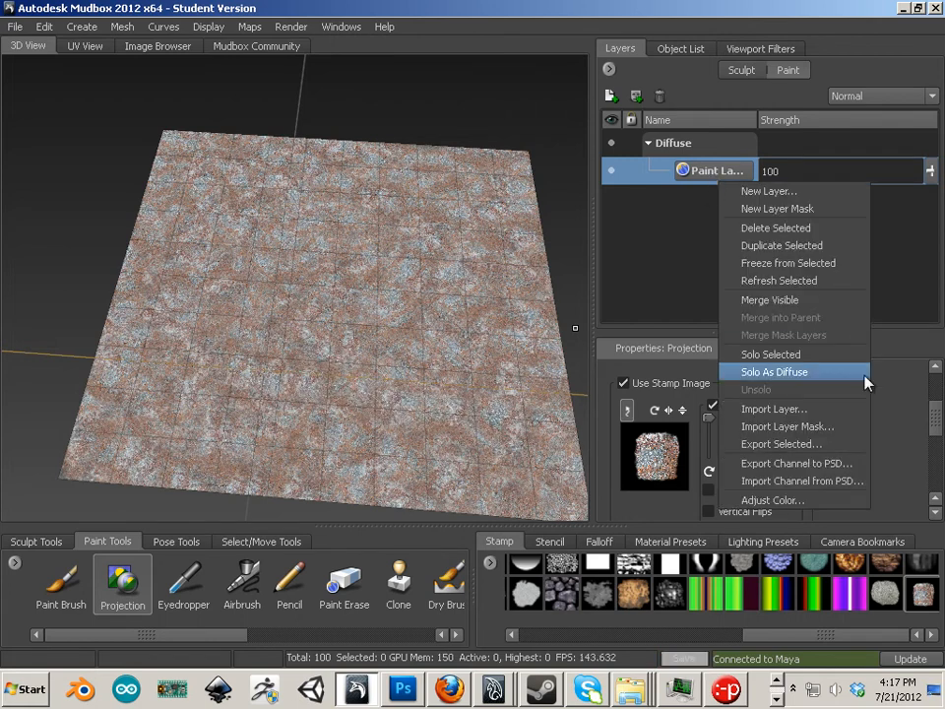
left_click(801, 469)
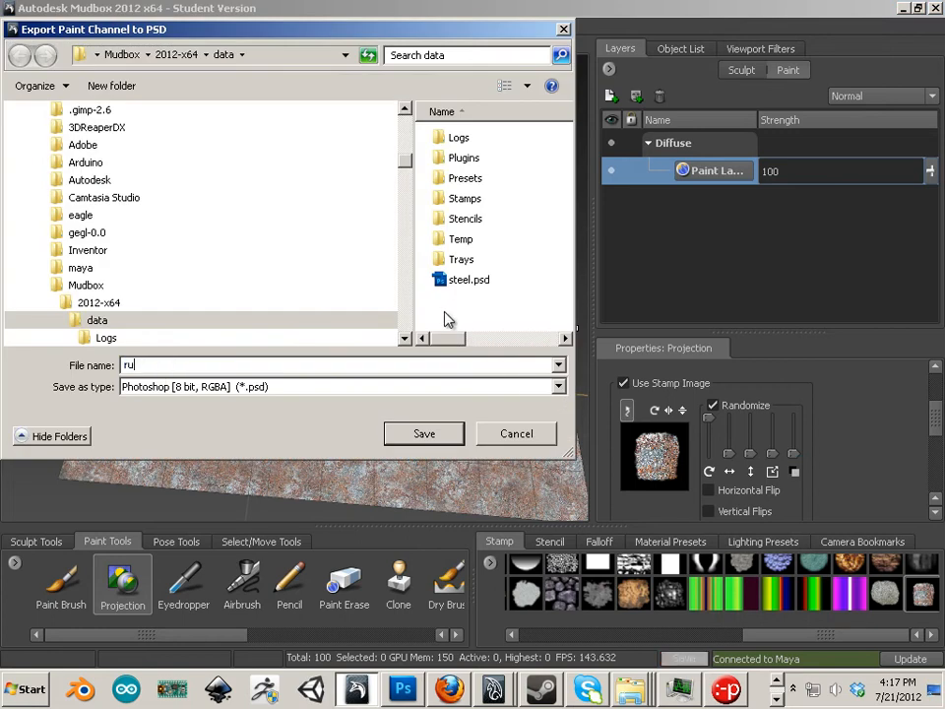
type("rust")
left_click(418, 433)
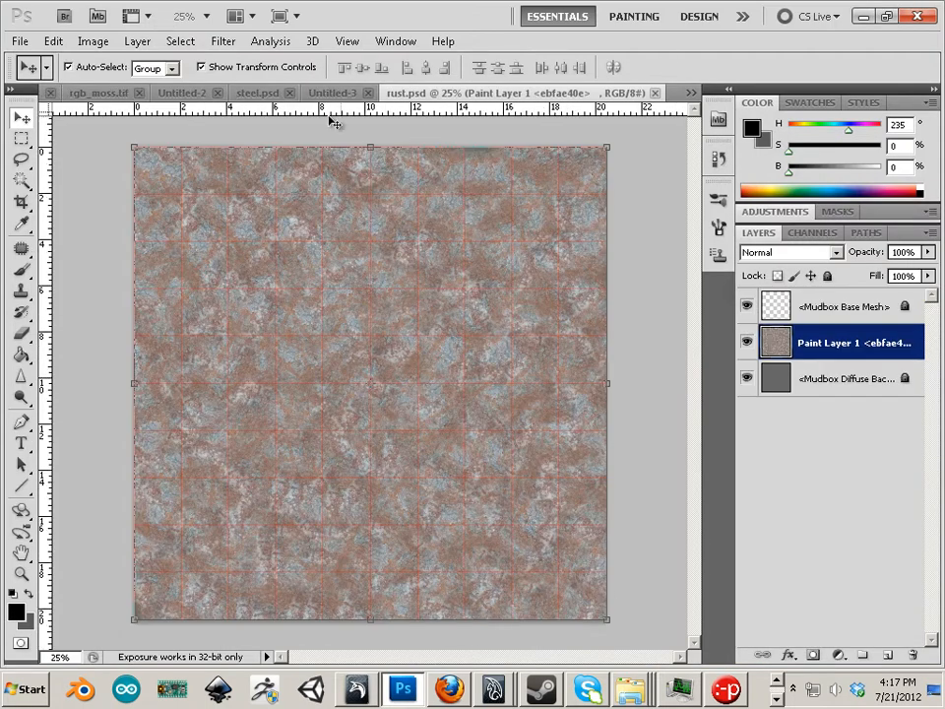
- Select the whole steel.psd image, copy it merged, and paste it into rust.psd as a layer above the rust paint
left_click(258, 93)
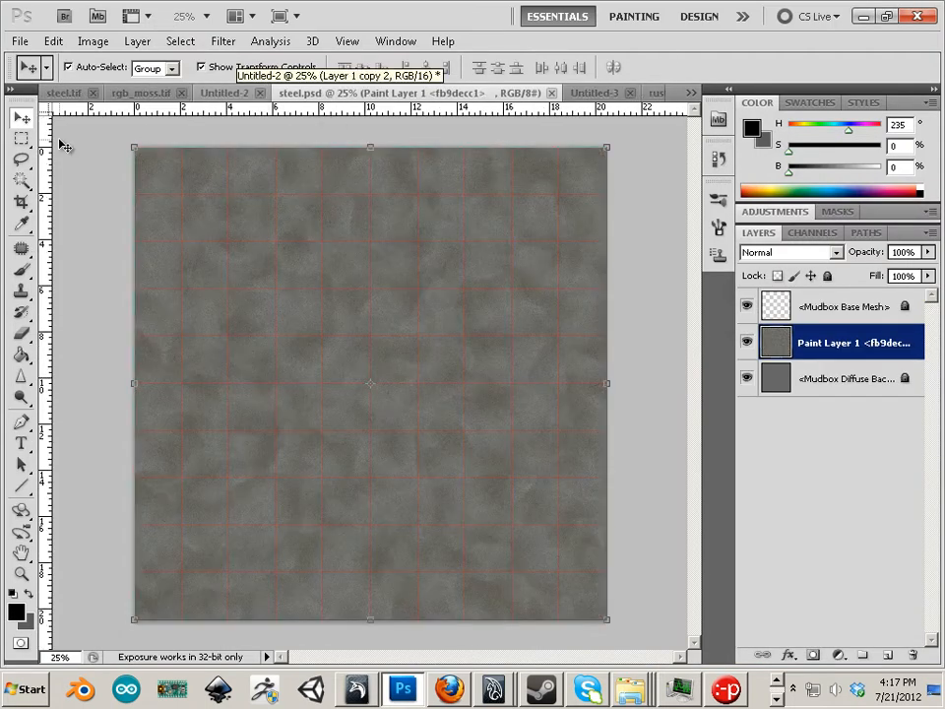
left_click(19, 139)
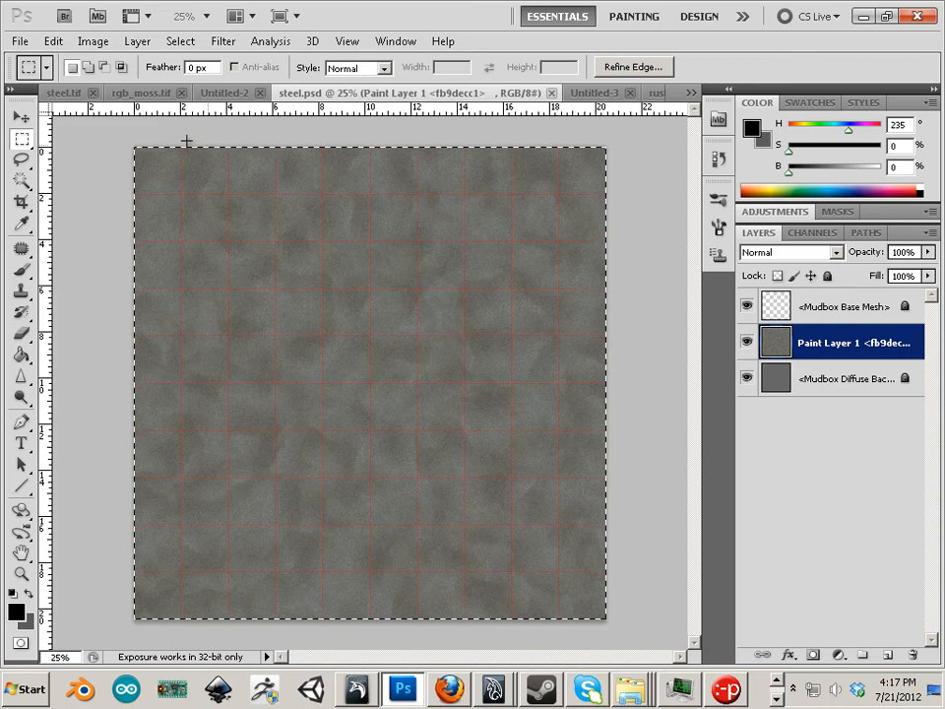
left_click(53, 42)
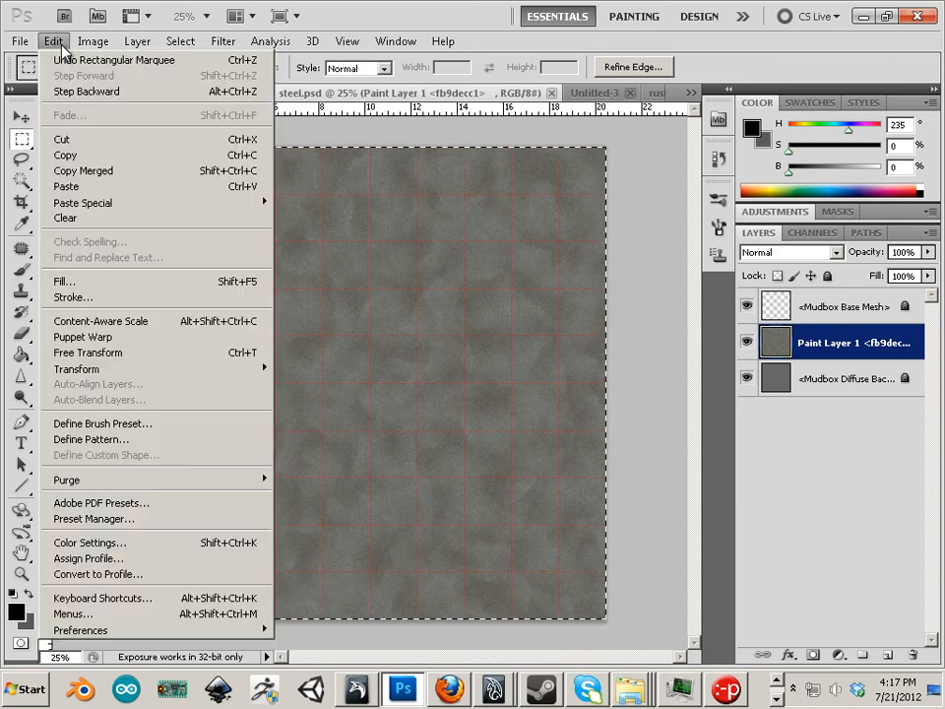
left_click(93, 171)
left_click(653, 93)
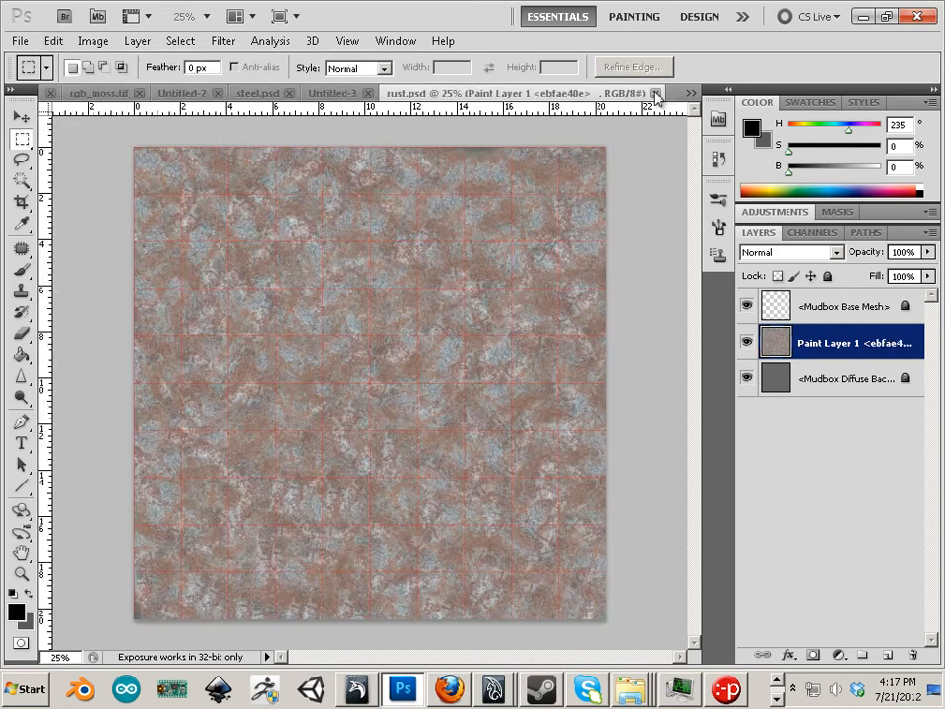
left_click(53, 41)
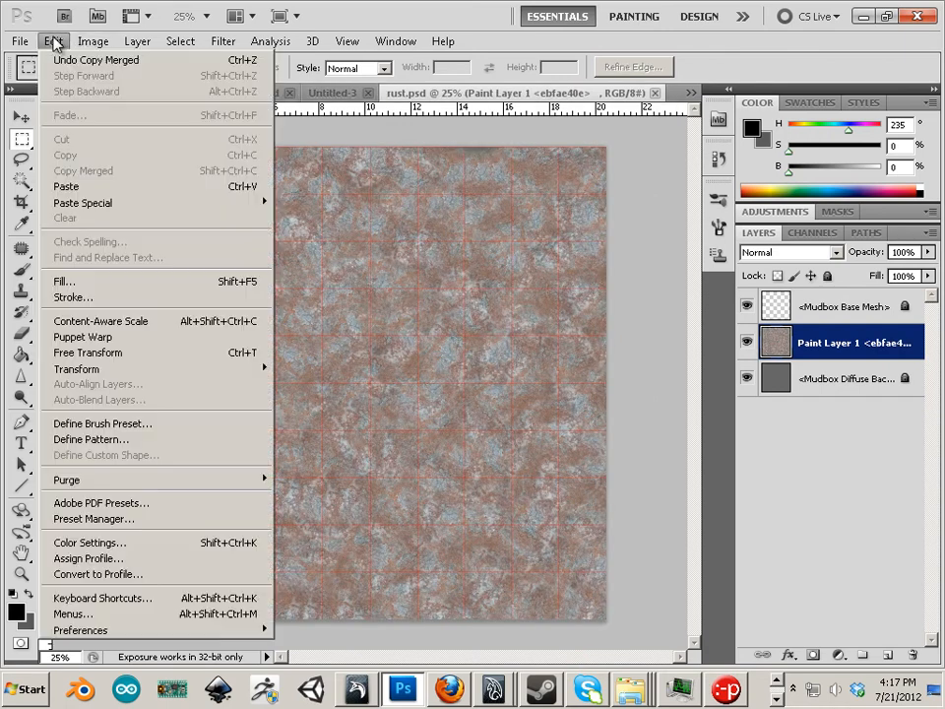
left_click(95, 187)
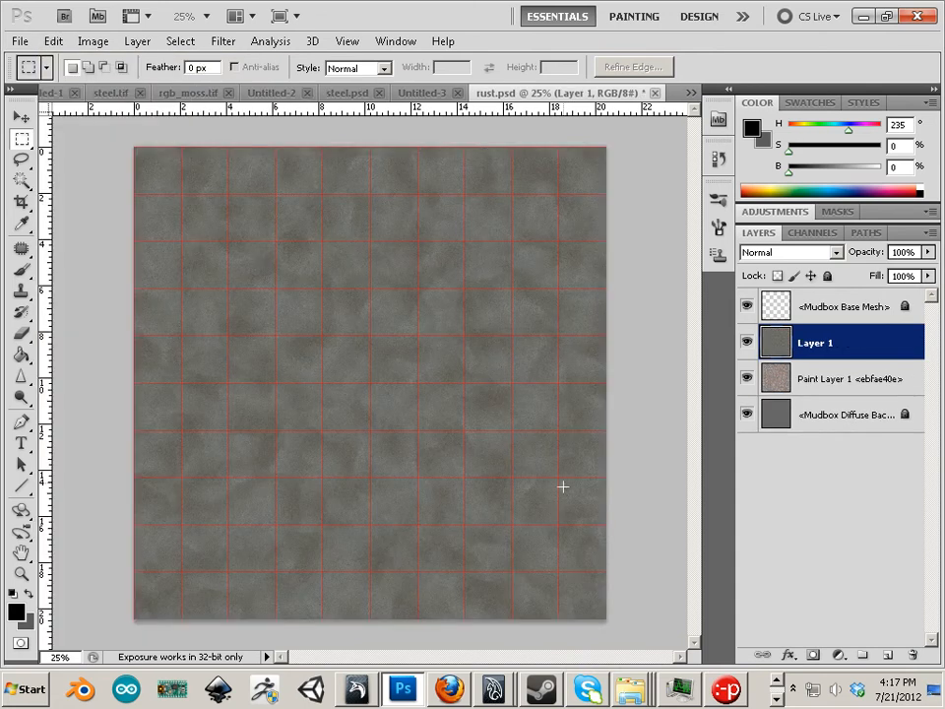
- Choose the Eraser with the irregular brush and enlarge it to 1600 px
left_click(22, 274)
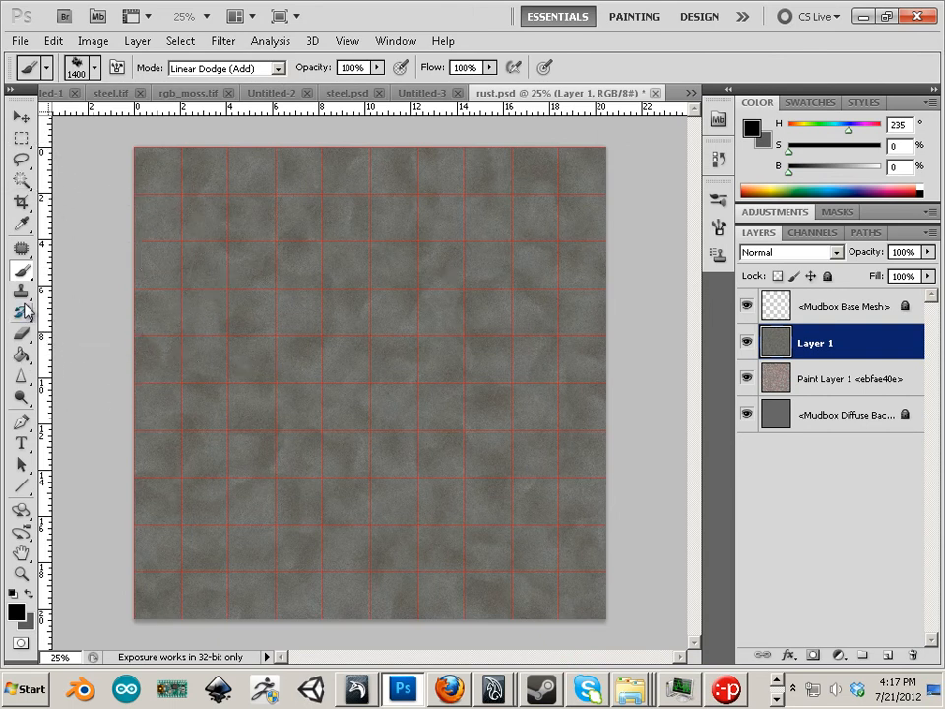
key("e")
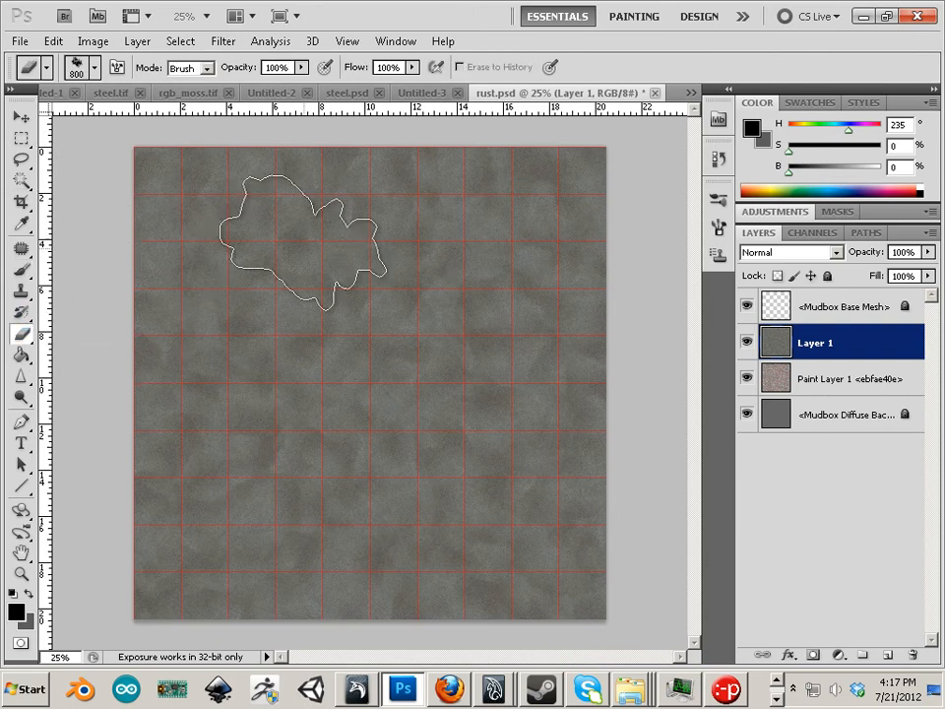
key("bracketright")
key("bracketright")
key("bracketright")
key("bracketright")
key("bracketright")
key("bracketright")
key("bracketright")
key("bracketright")
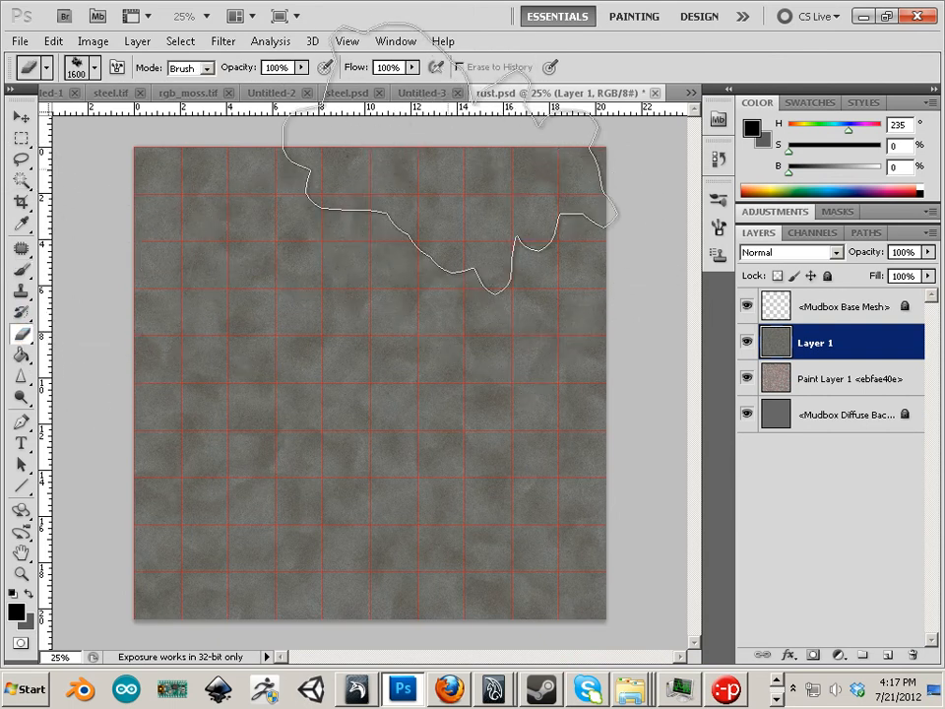
- Try erasing broad patches across most of the steel layer to reveal the rust, and undo the strokes
mouse_move(464, 183)
left_mouse_down()
mouse_move(522, 272)
mouse_move(301, 334)
mouse_move(273, 348)
mouse_move(279, 359)
mouse_move(236, 359)
mouse_move(179, 195)
mouse_move(253, 312)
left_mouse_up()
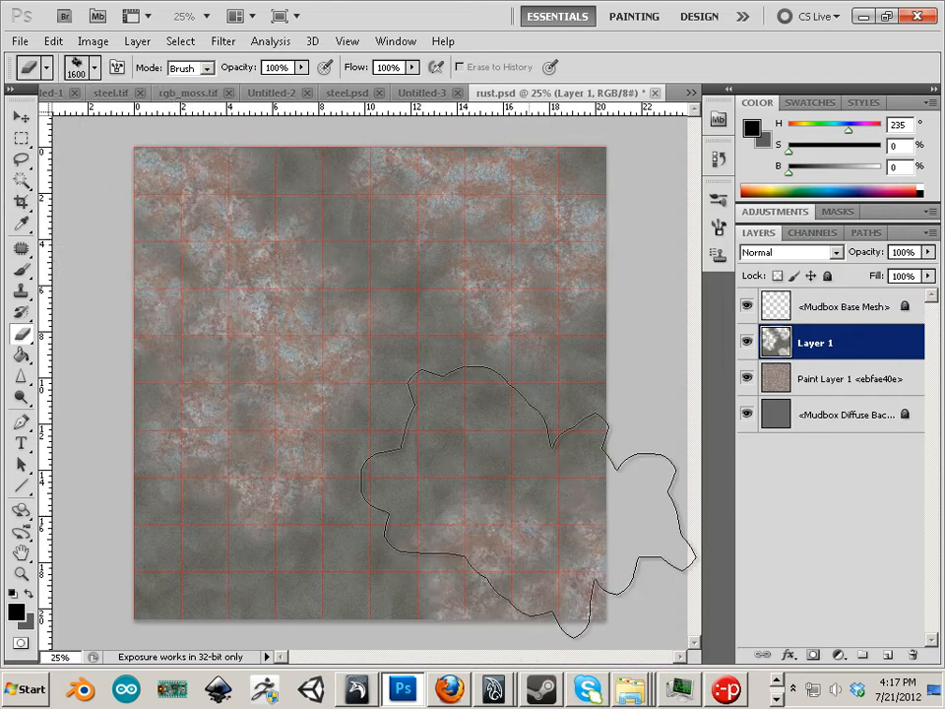
mouse_move(529, 502)
left_mouse_down()
mouse_move(395, 538)
mouse_move(327, 527)
mouse_move(218, 561)
left_mouse_up()
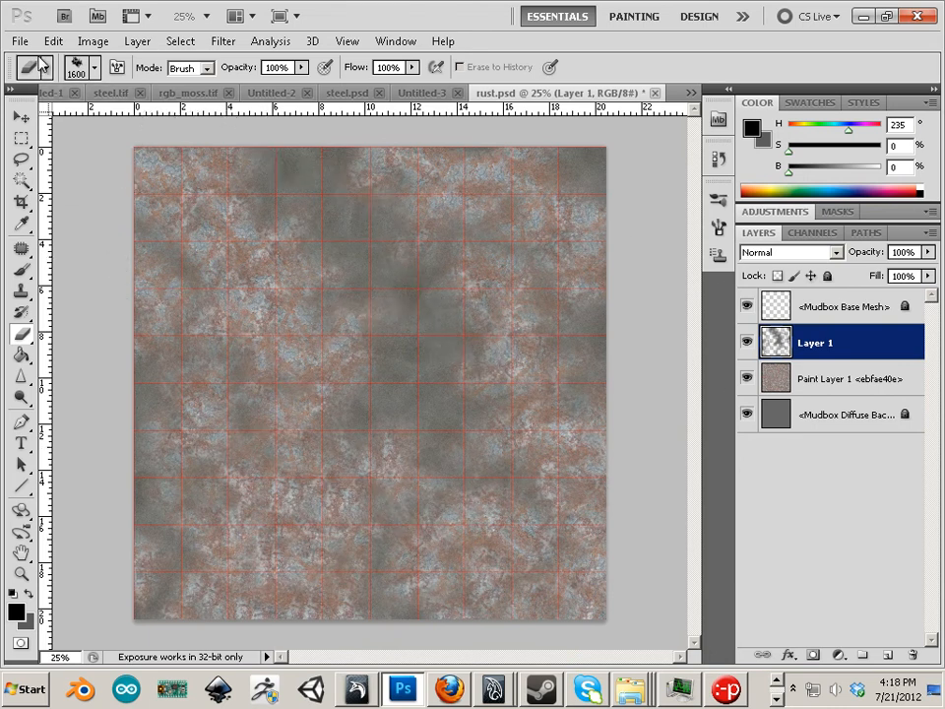
key("ctrl+alt+z")
key("ctrl+alt+z")
key("ctrl+alt+z")
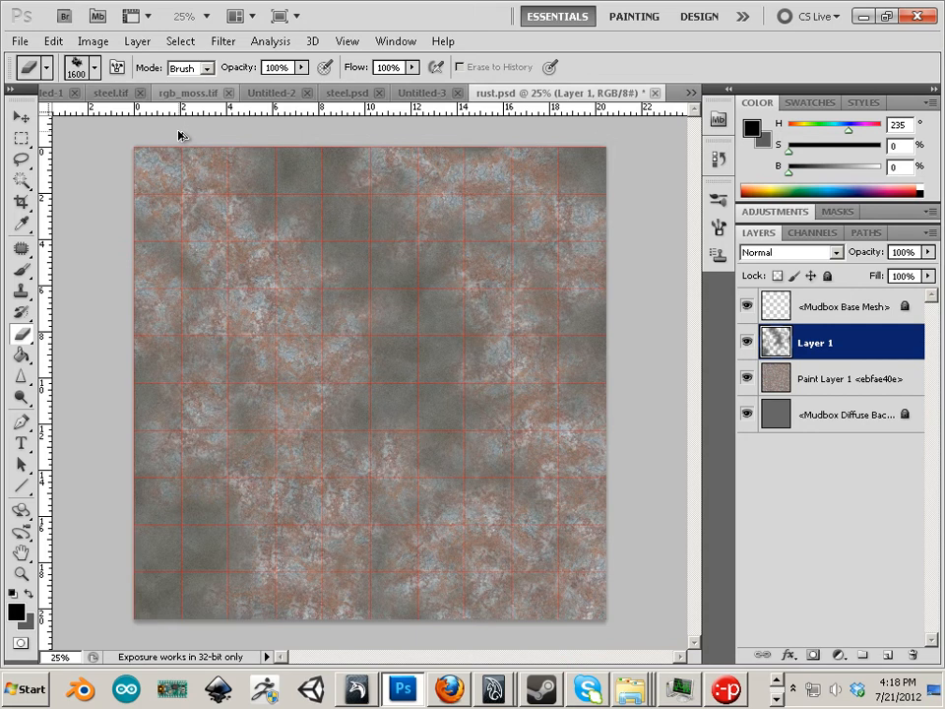
key("ctrl+alt+z")
key("ctrl+alt+z")
key("ctrl+alt+z")
key("ctrl+alt+z")
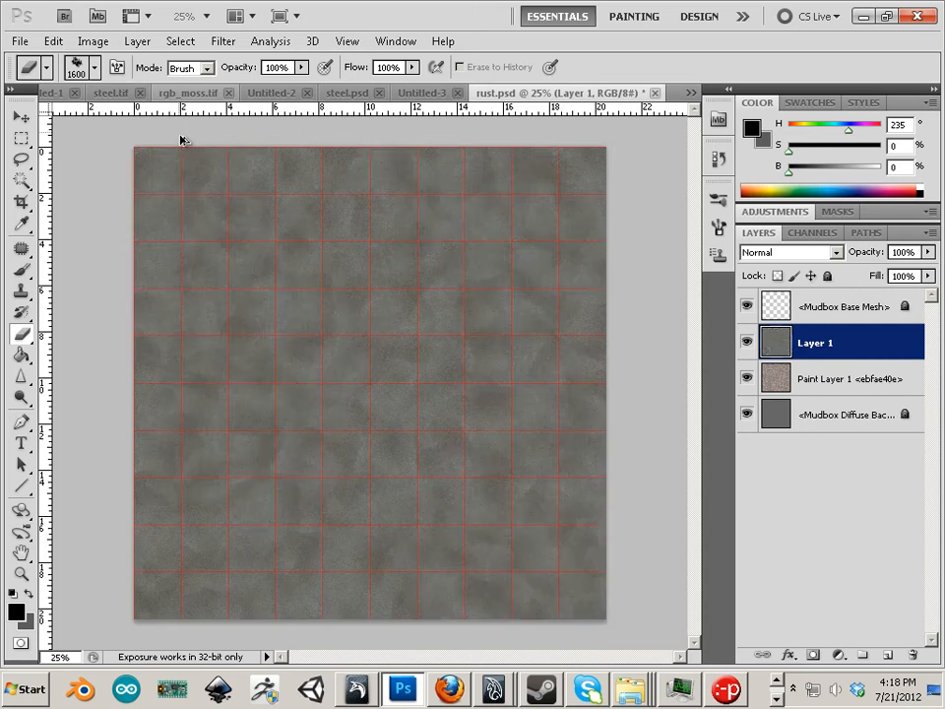
- Erase patches of the steel layer in the upper corners, along the lower right edge and in the lower middle
mouse_move(218, 216)
left_mouse_down()
mouse_move(544, 175)
mouse_move(628, 506)
mouse_move(618, 496)
mouse_move(649, 506)
left_mouse_up()
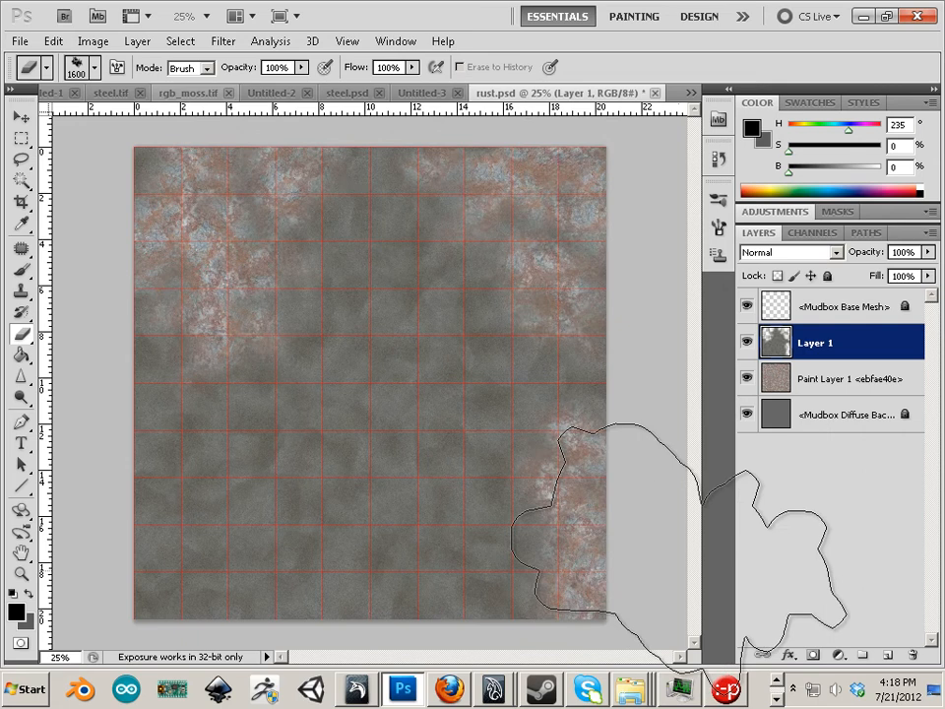
mouse_move(394, 411)
left_mouse_down()
mouse_move(369, 435)
mouse_move(320, 532)
left_mouse_up()
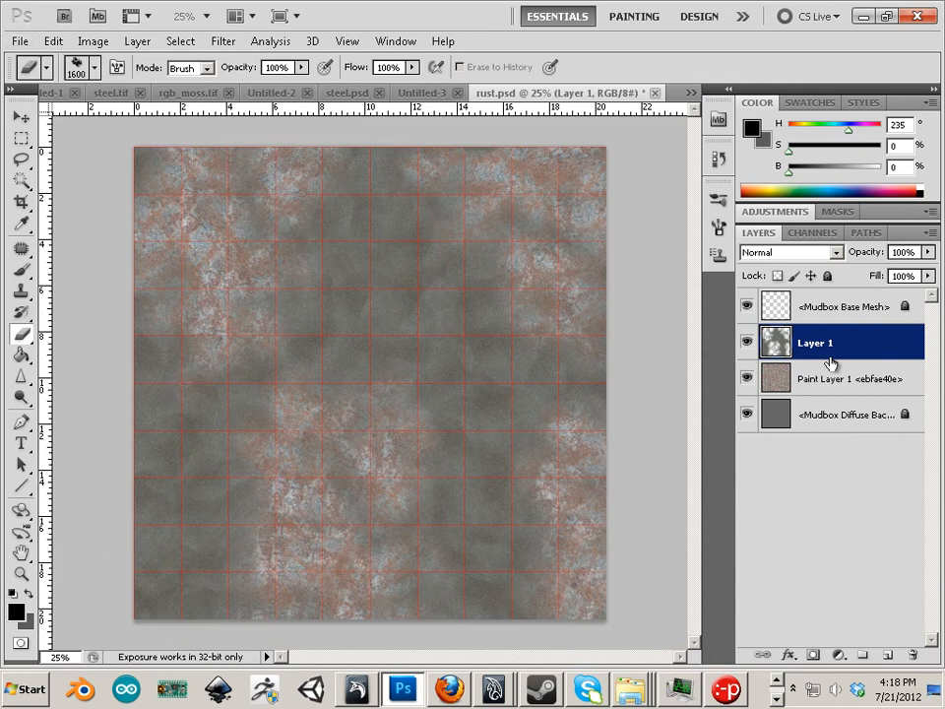
- Merge the erased steel layer down into the rust paint layer and save rust.psd
key("ctrl+e")
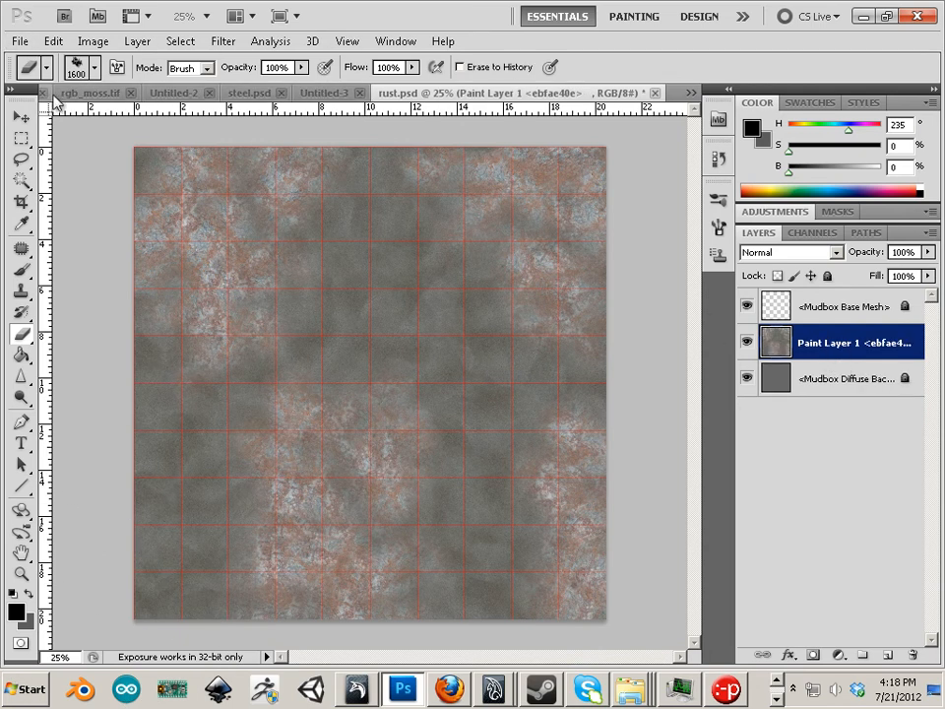
left_click(19, 41)
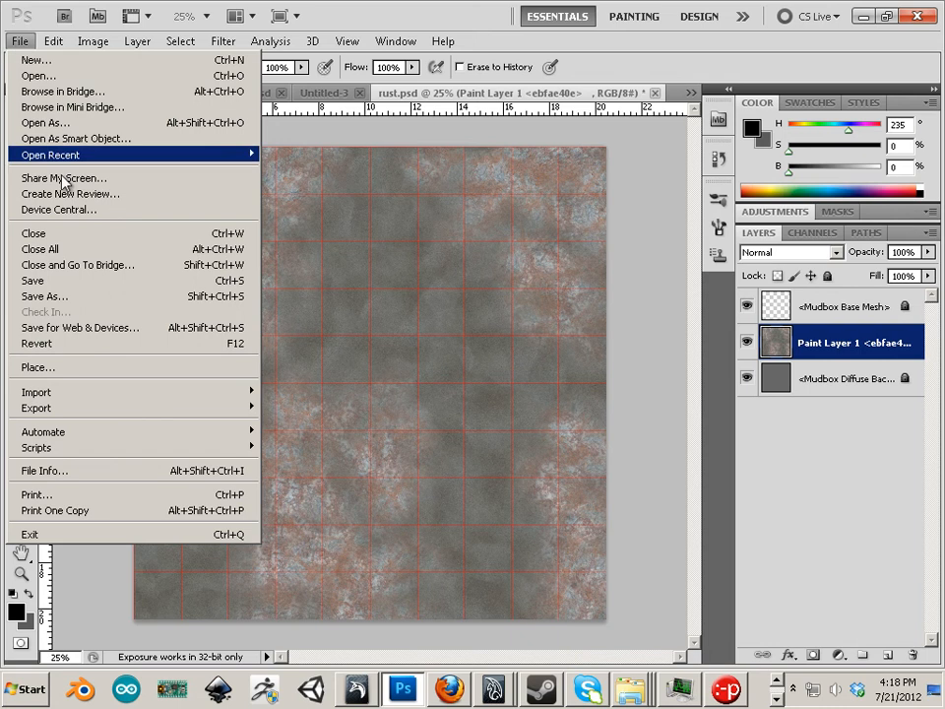
left_click(76, 279)
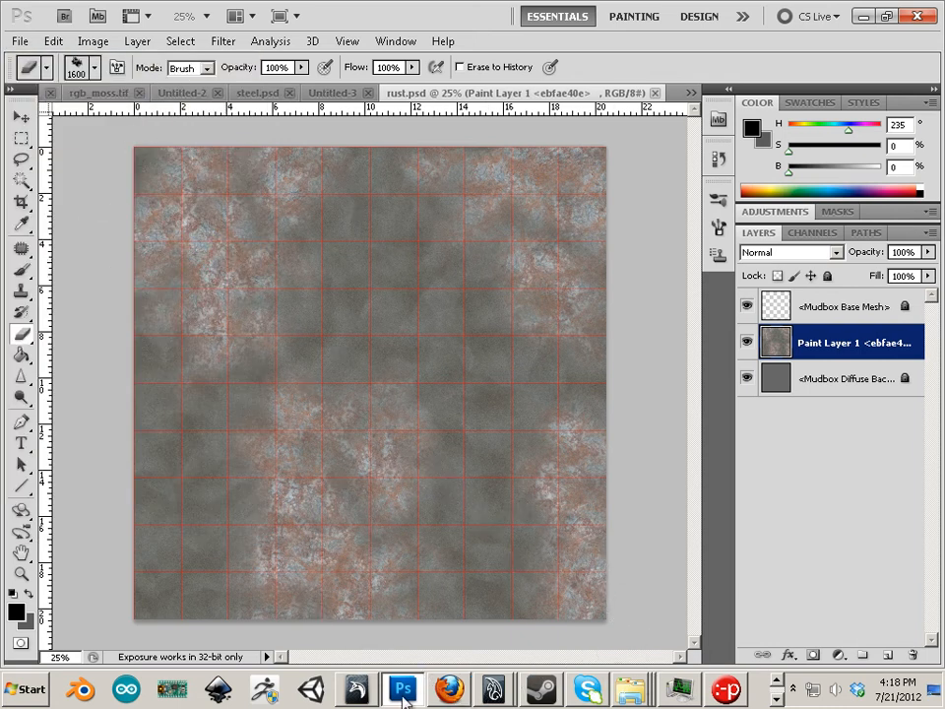
- Switch to Mudbox, close the rust.psd file-watching window, and update the current Maya scene with the new texture
left_click(366, 693)
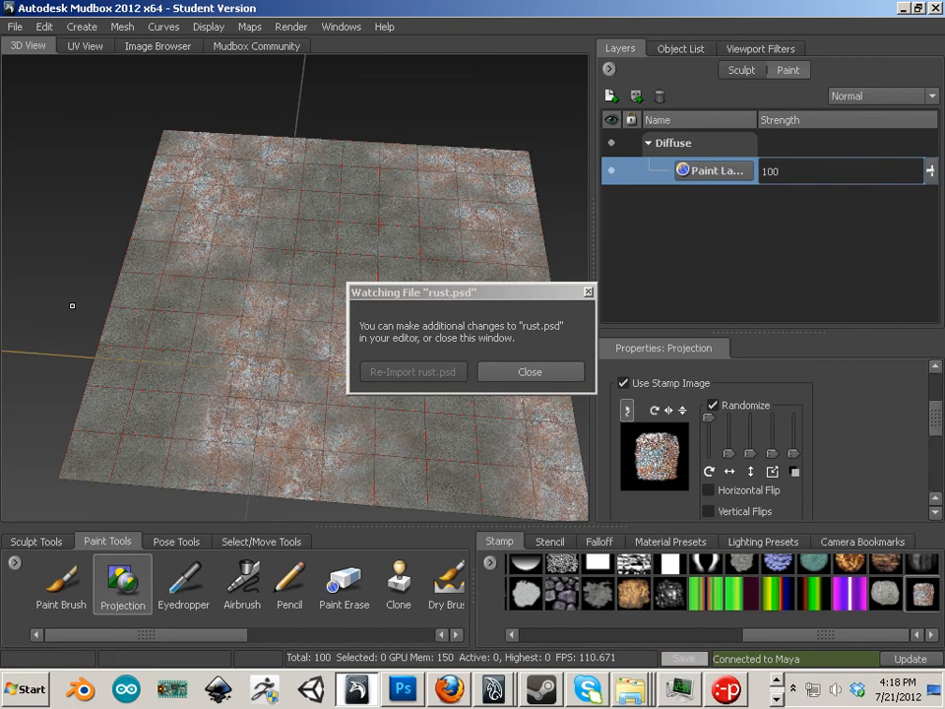
left_click_drag(72, 305, 126, 307)
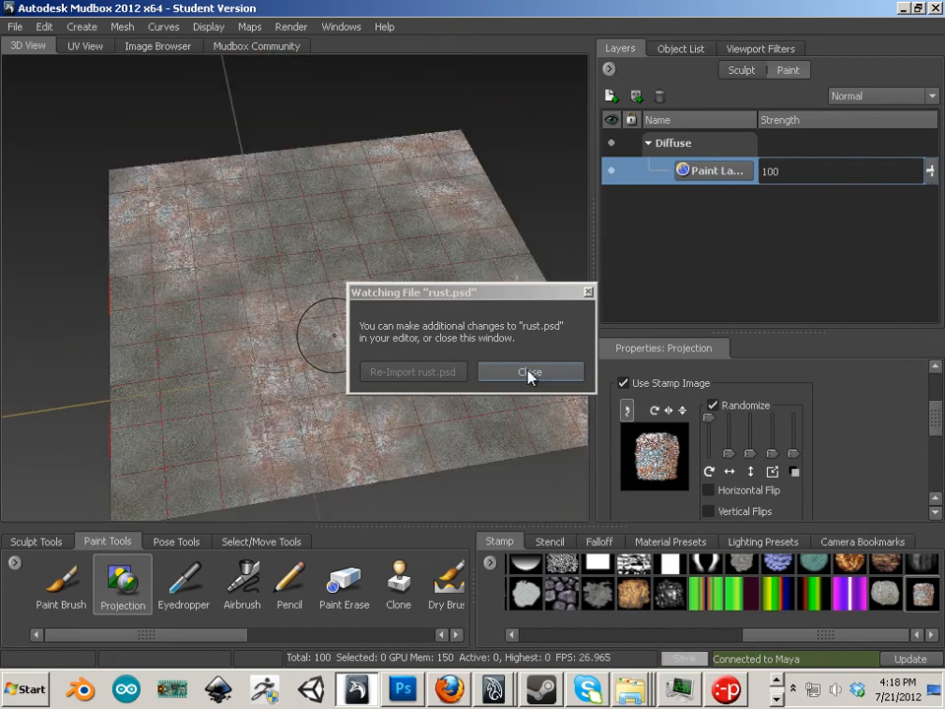
left_click(530, 374)
left_click(12, 27)
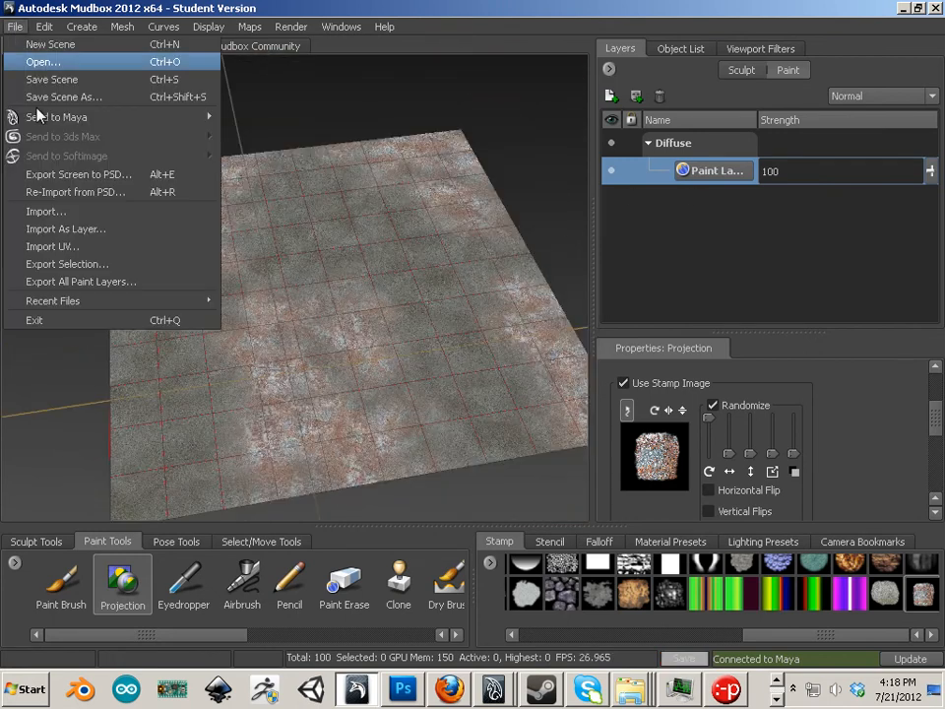
mouse_move(72, 126)
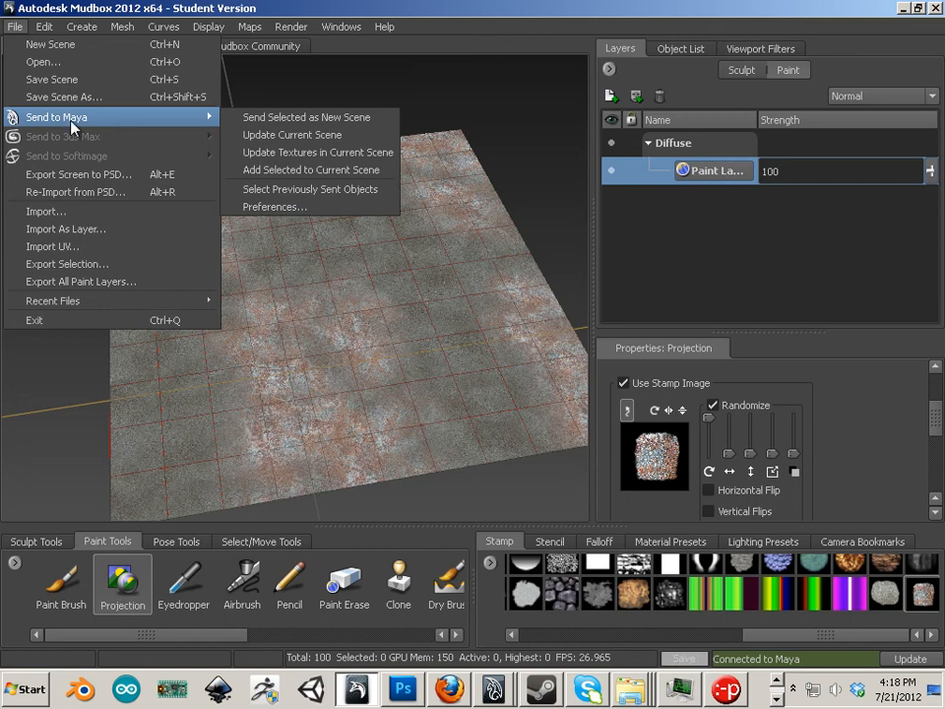
left_click(281, 134)
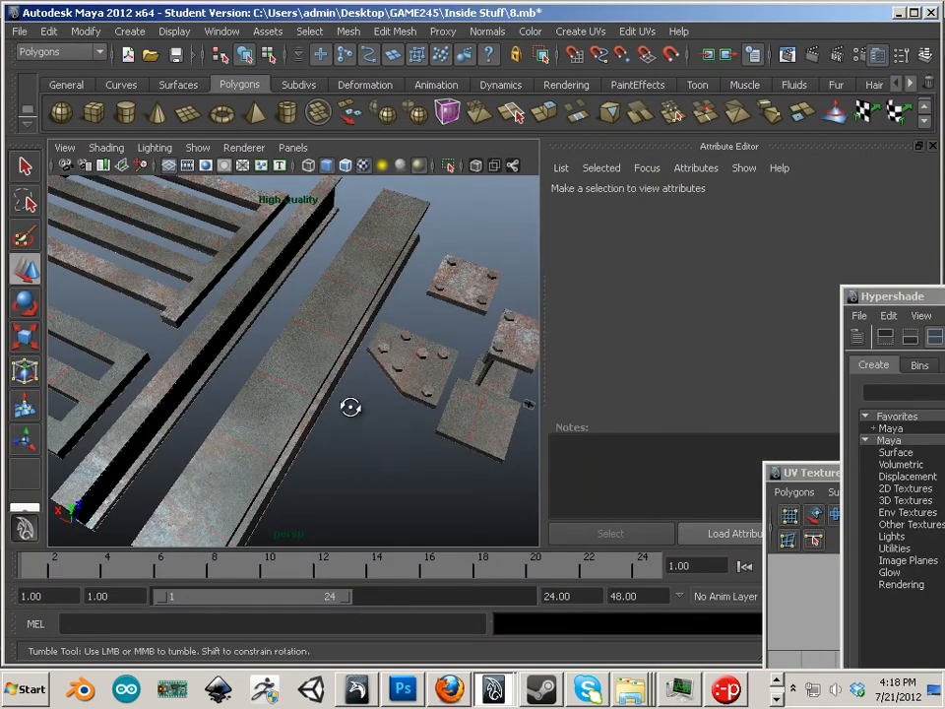
- Examine the rusted steel texture on the beams, grates and plates in Maya from several angles
left_click_drag(295, 386, 366, 381)
left_click_drag(273, 386, 330, 411)
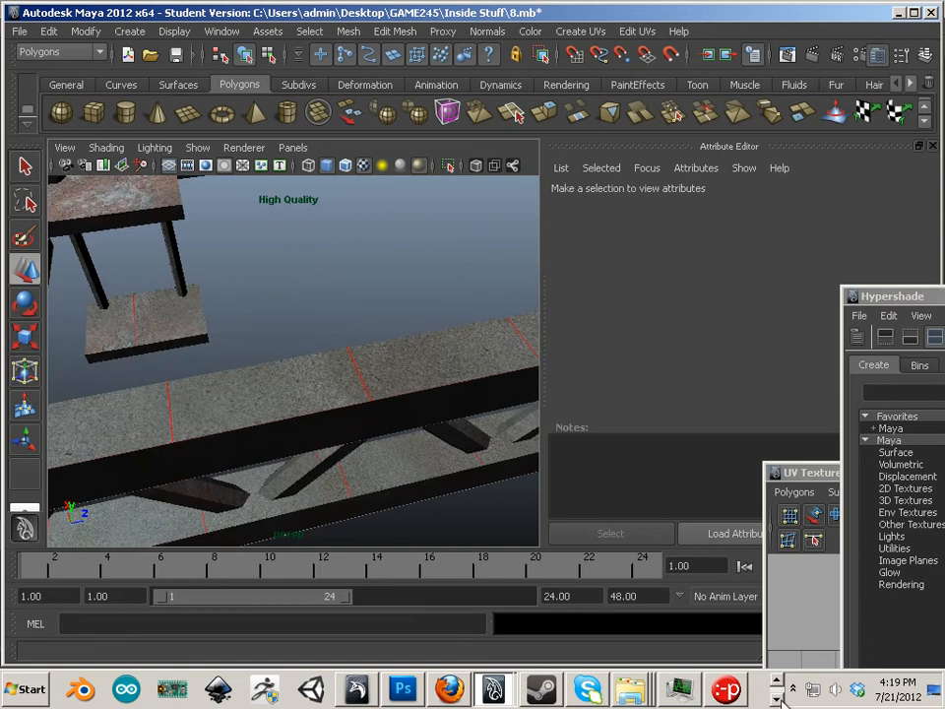
- Switch to Photoshop, undo the layer merge in rust.psd, and delete the erased steel layer
left_click(403, 689)
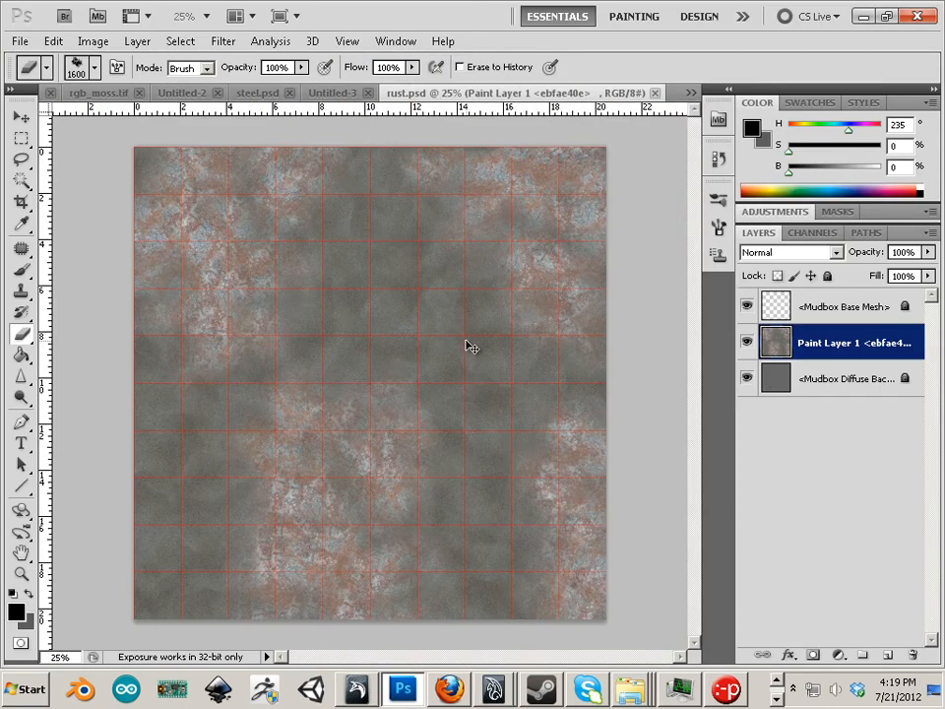
key("ctrl+v")
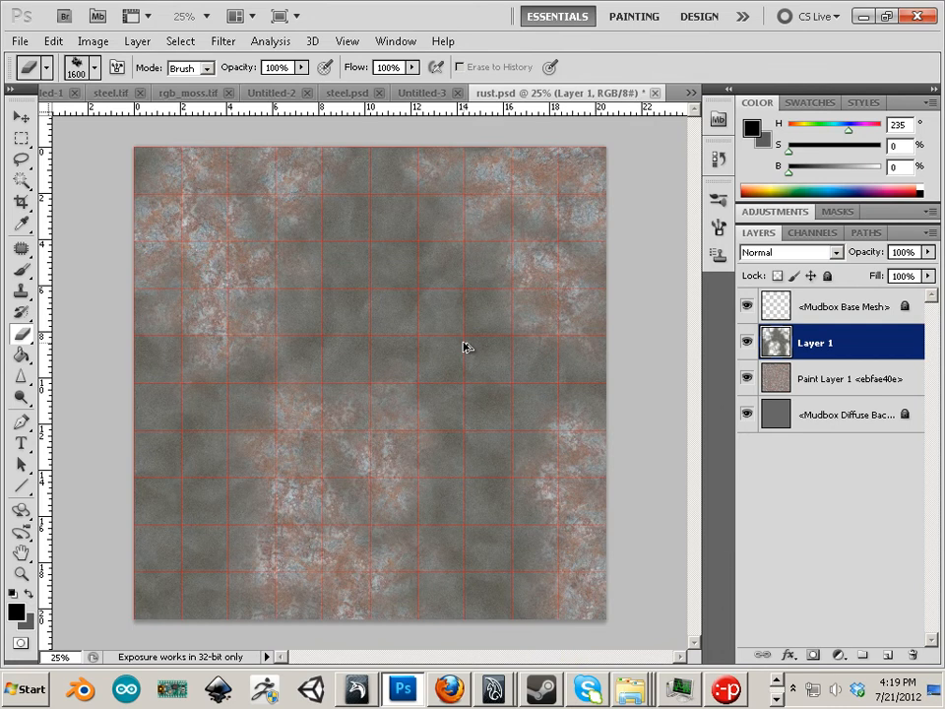
mouse_move(857, 345)
left_mouse_down()
mouse_move(889, 599)
mouse_move(899, 647)
mouse_move(913, 654)
left_mouse_up()
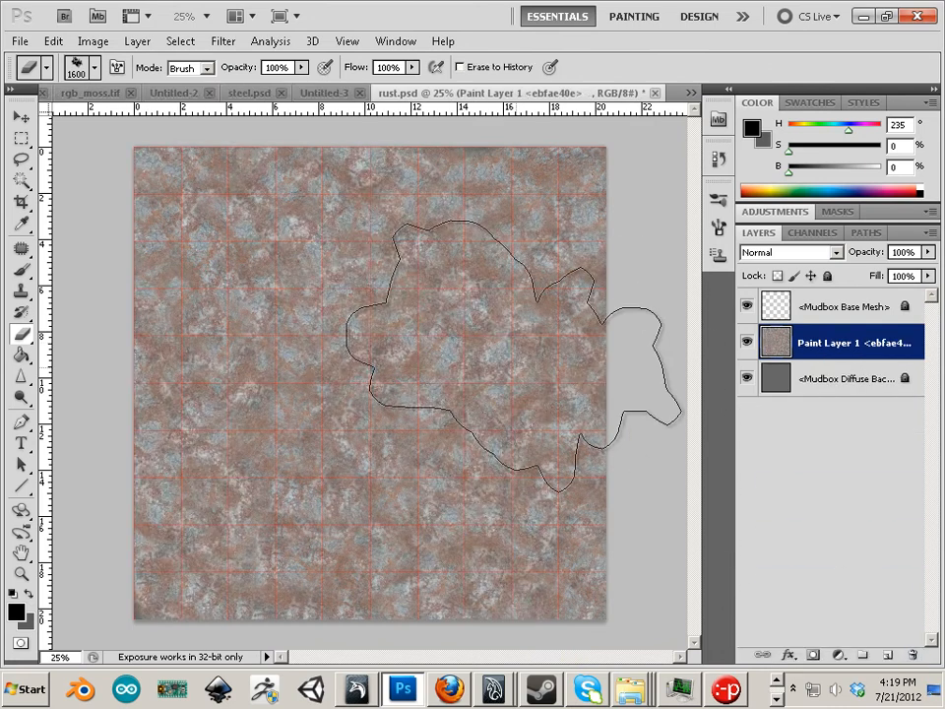
- Hide the Mudbox Base Mesh layer in steel.psd and copy the grid-free steel image into rust.psd as a new layer
left_click(252, 93)
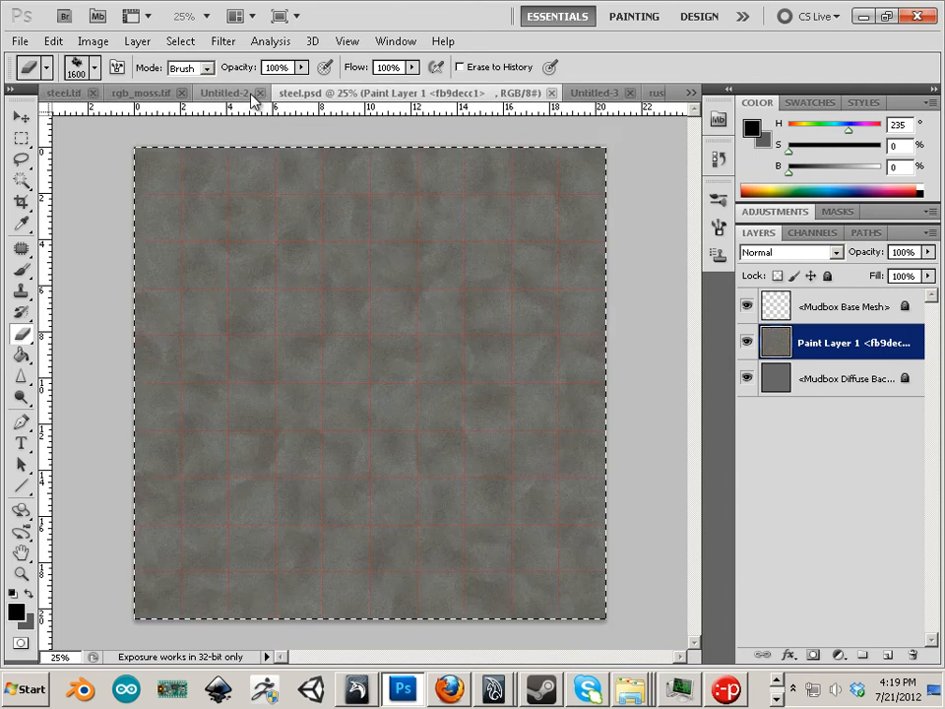
left_click(748, 306)
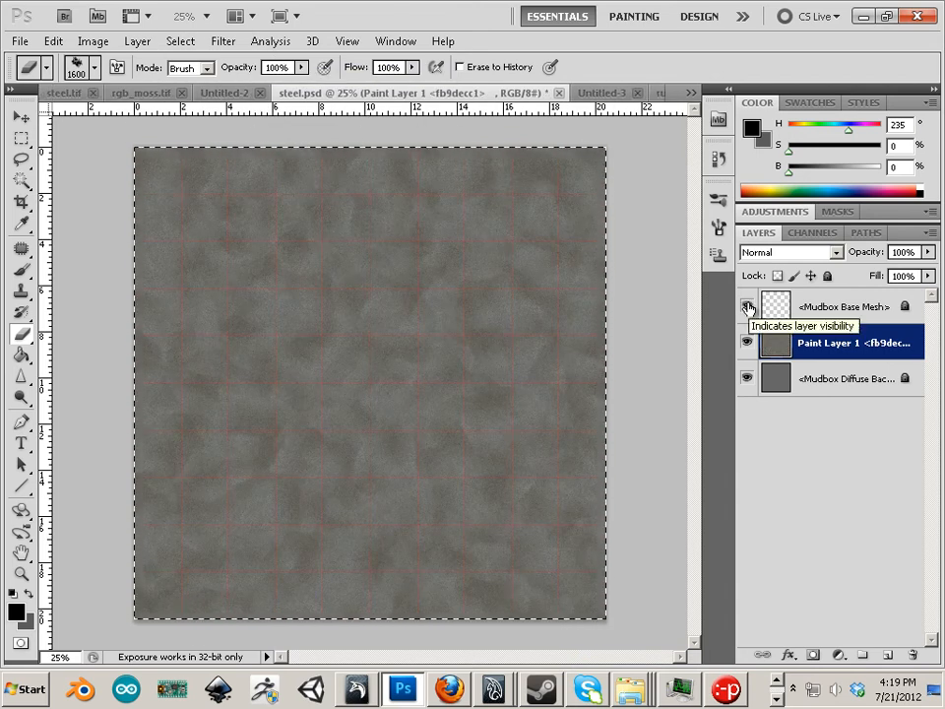
left_click(54, 41)
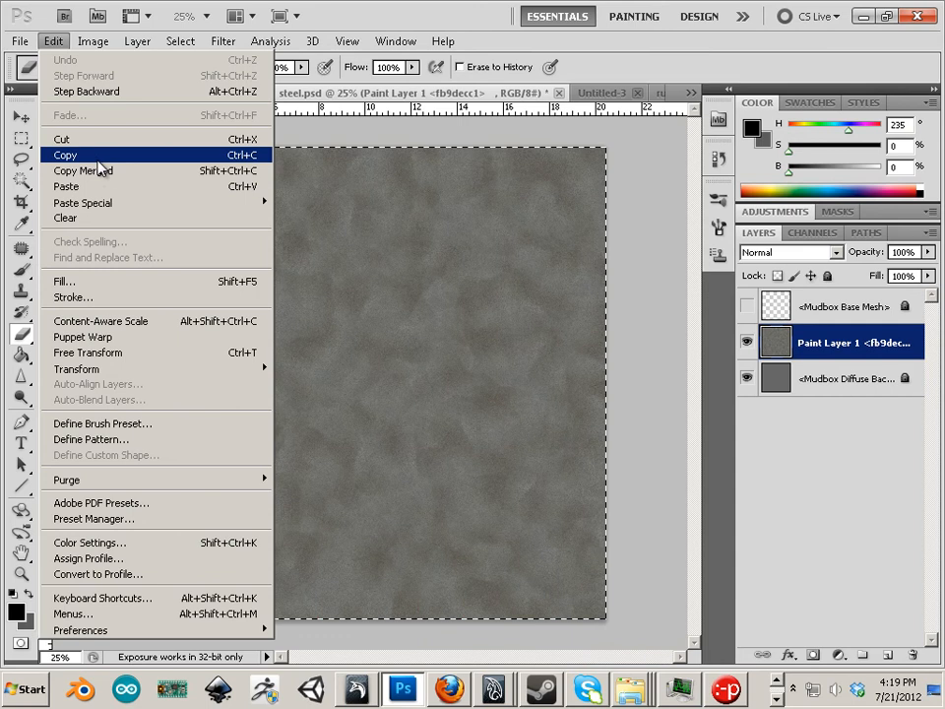
left_click(99, 139)
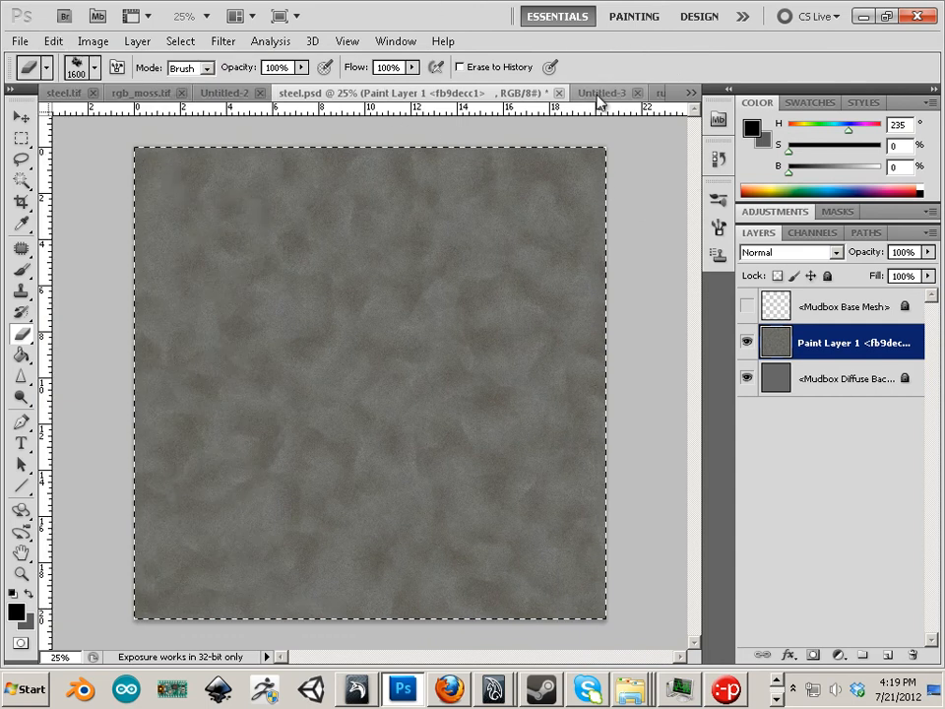
left_click(657, 94)
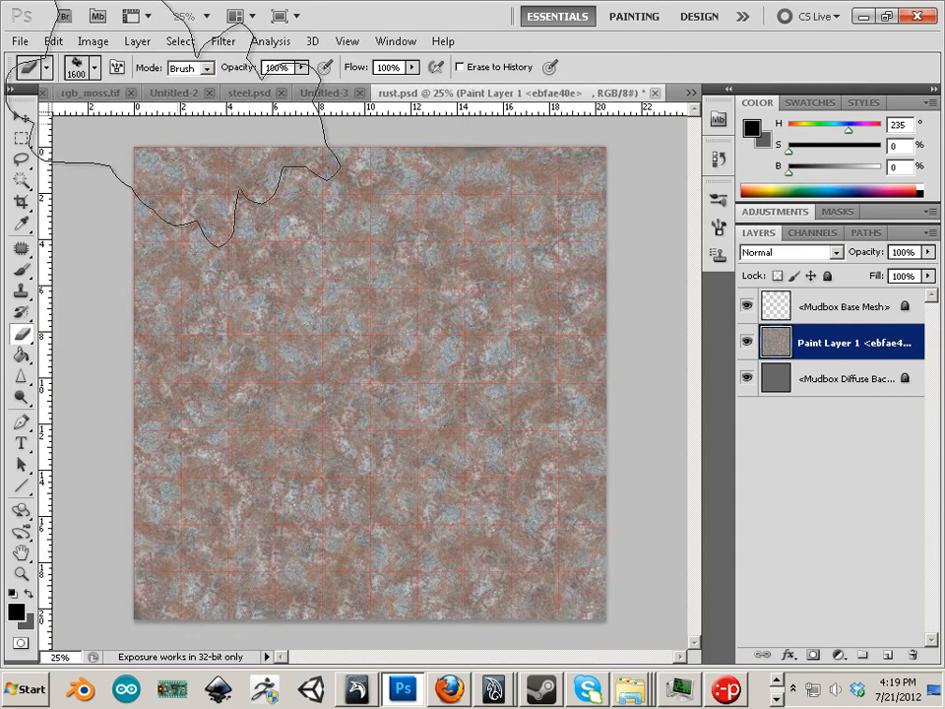
left_click(53, 40)
left_click(67, 186)
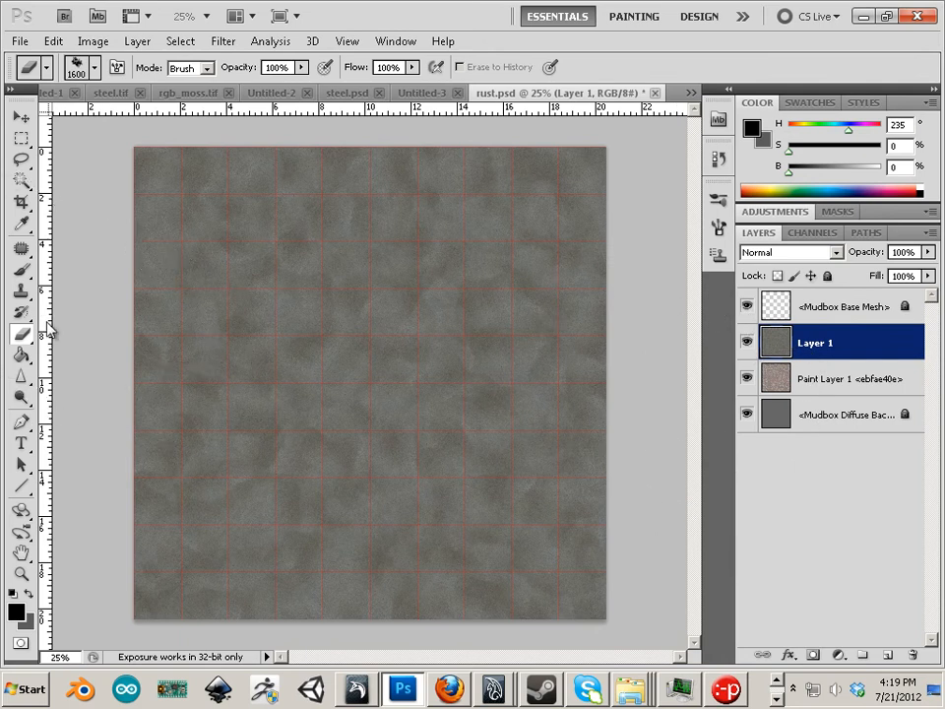
- Erase large irregular patches of the steel Layer 1 with the 1900 and 1600 px eraser brush to expose the rust beneath
key("bracketright")
key("bracketright")
left_click(189, 193)
left_click(518, 228)
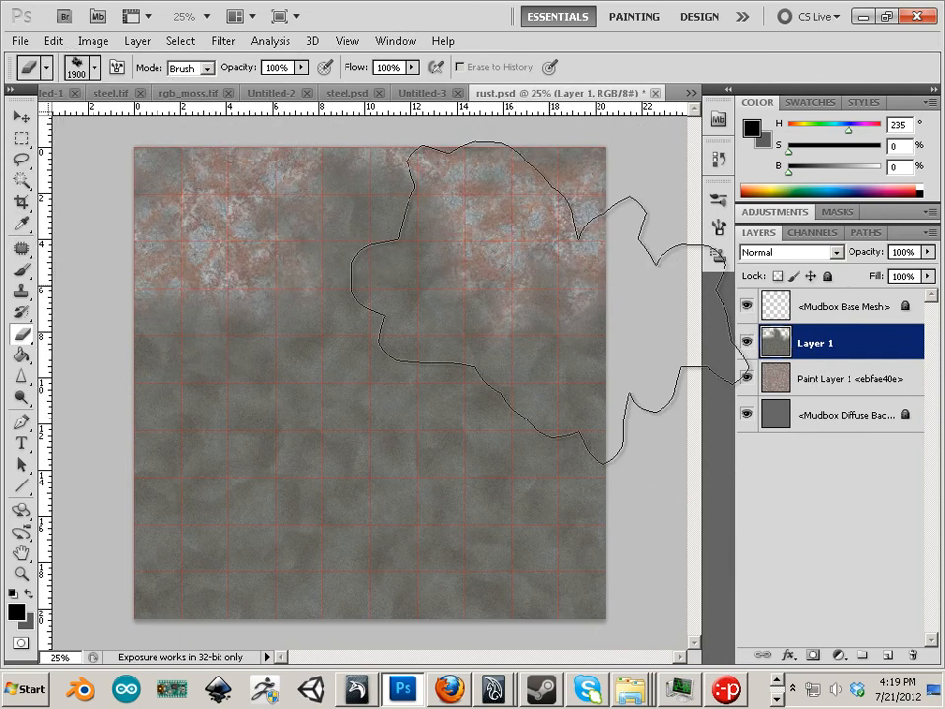
left_click(537, 482)
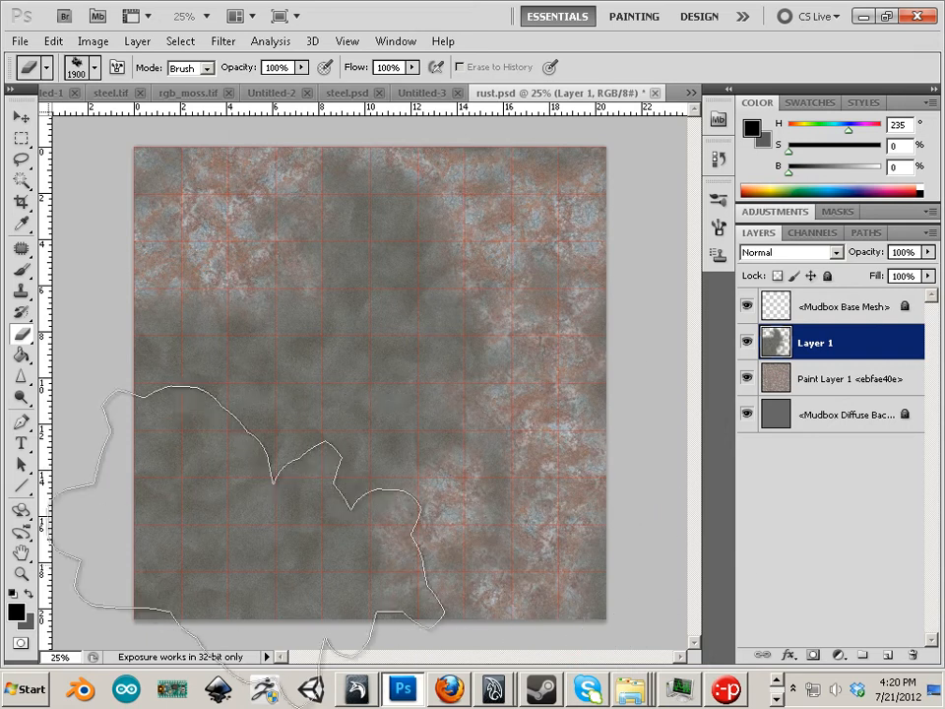
left_click(296, 450)
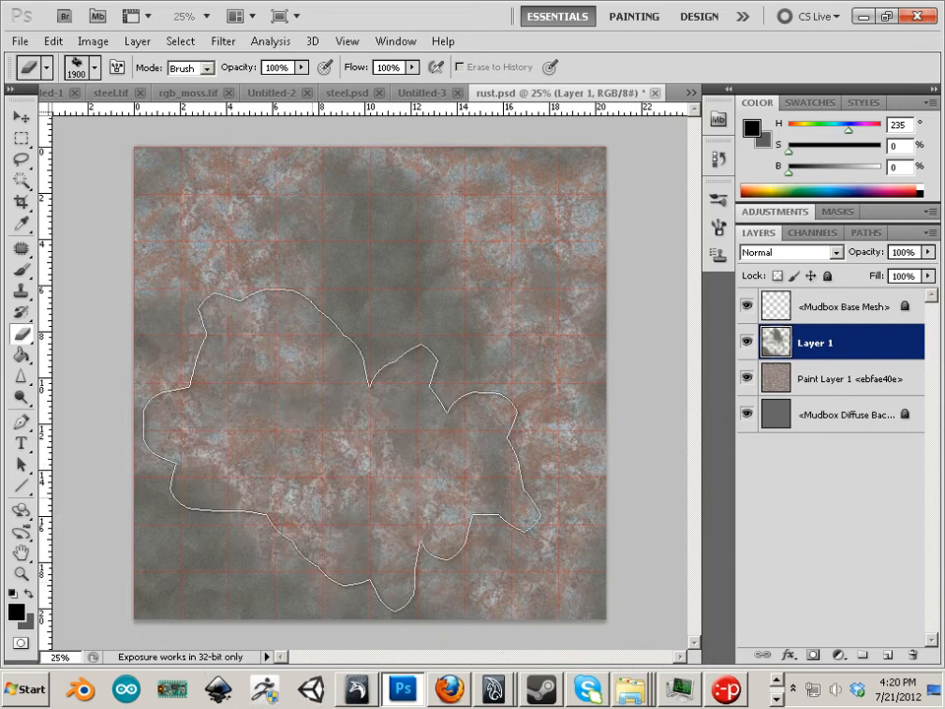
key("bracketleft")
key("bracketleft")
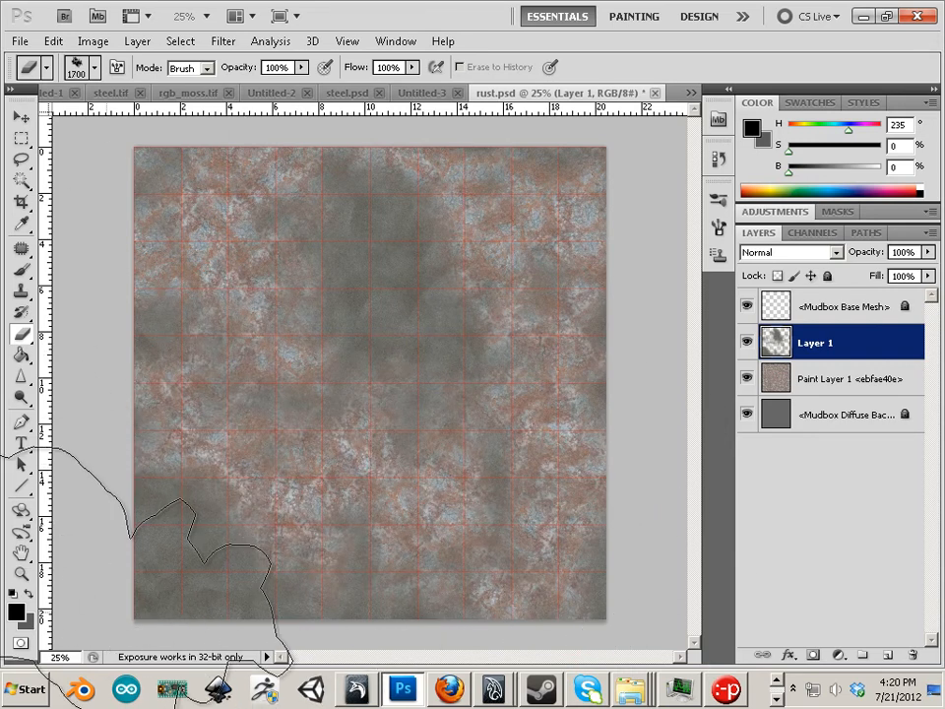
key("bracketleft")
left_click(77, 571)
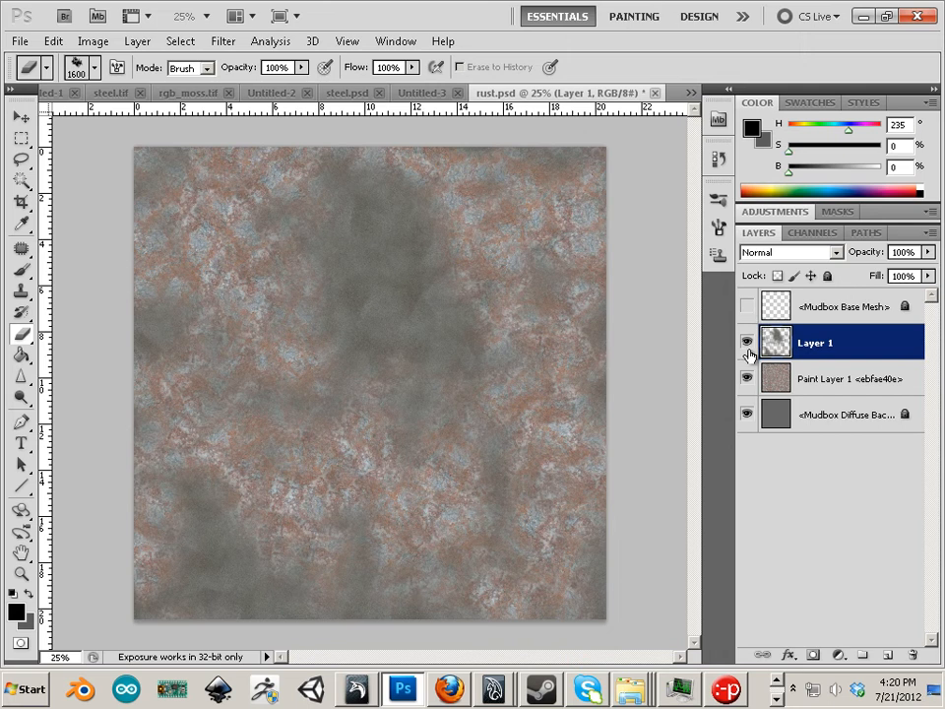
- Merge the erased steel layer into Paint Layer 1 and save rust.psd with the Mudbox Base Mesh layer visible
key("ctrl+e")
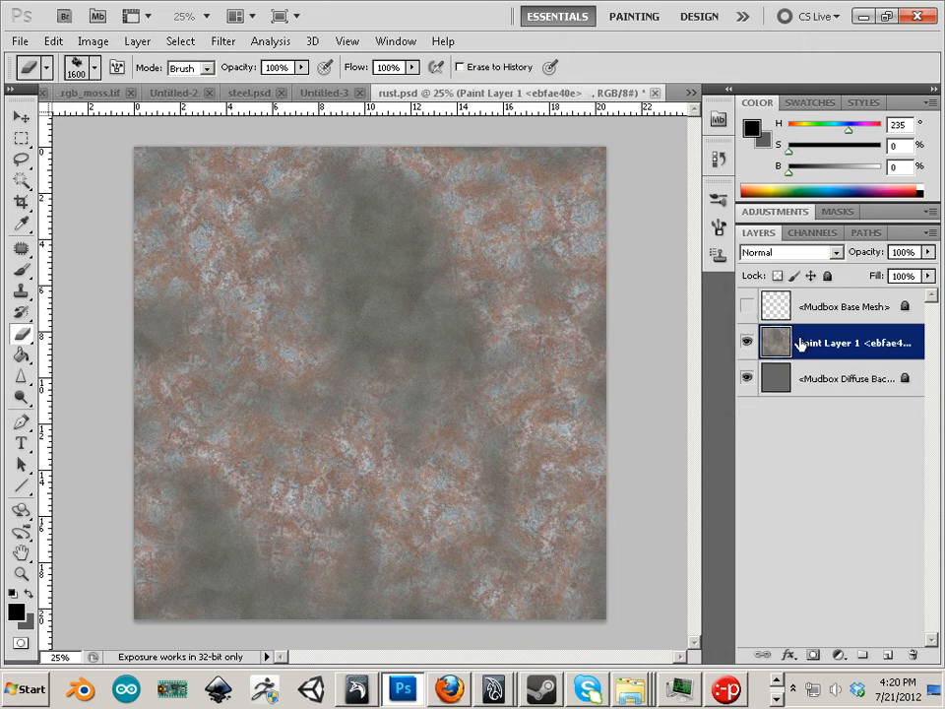
left_click(747, 307)
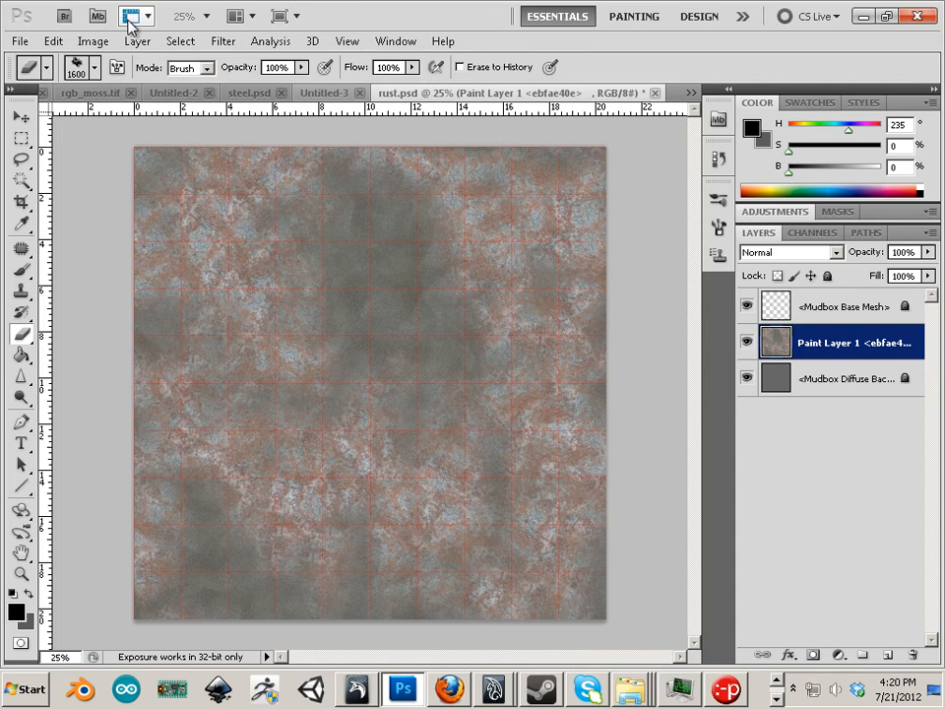
left_click(20, 40)
left_click(74, 281)
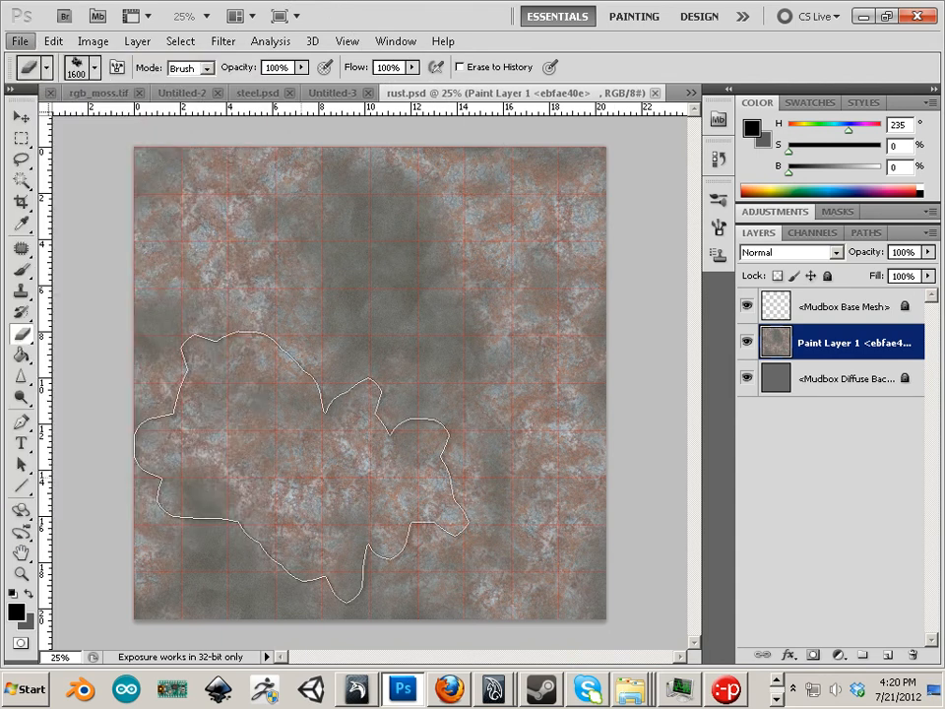
- Switch to Mudbox and import rust.psd into the Diffuse channel of the plane
left_click(360, 692)
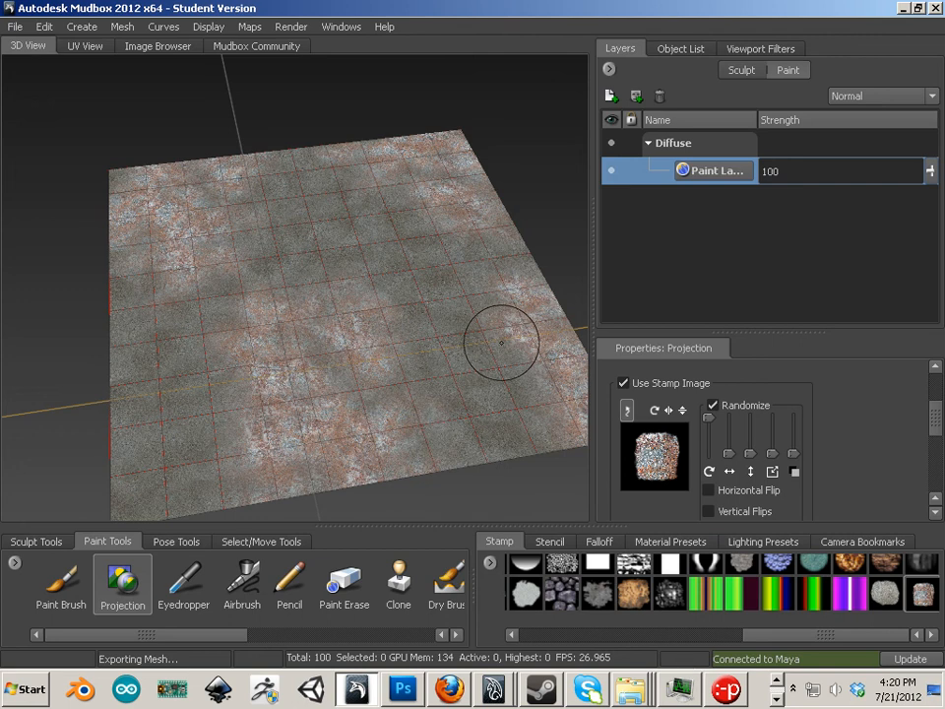
left_click_drag(498, 272, 580, 207)
right_click(693, 179)
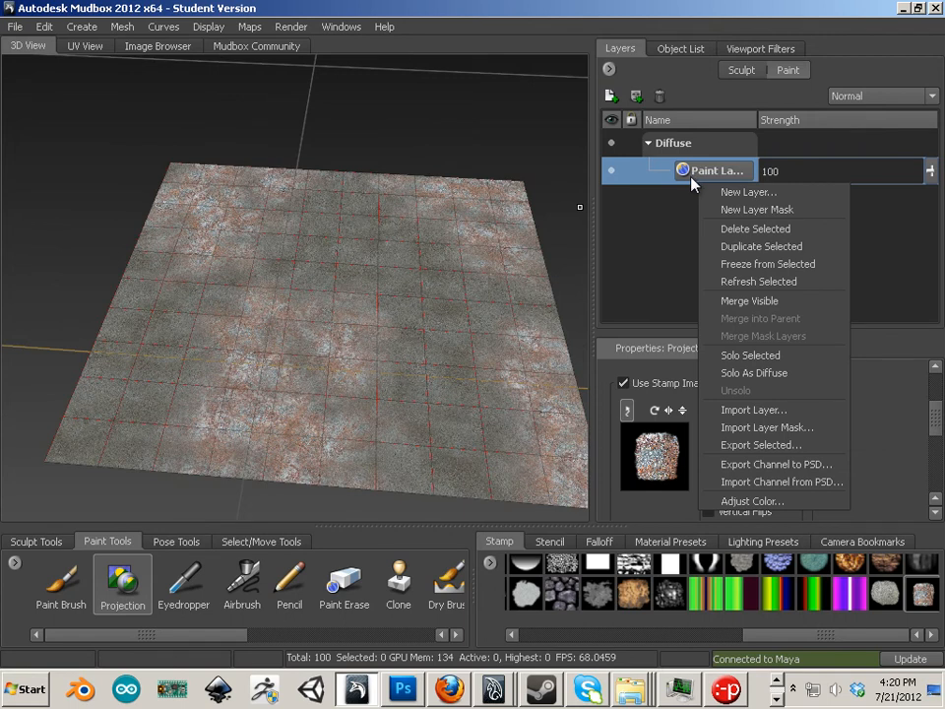
left_click(770, 483)
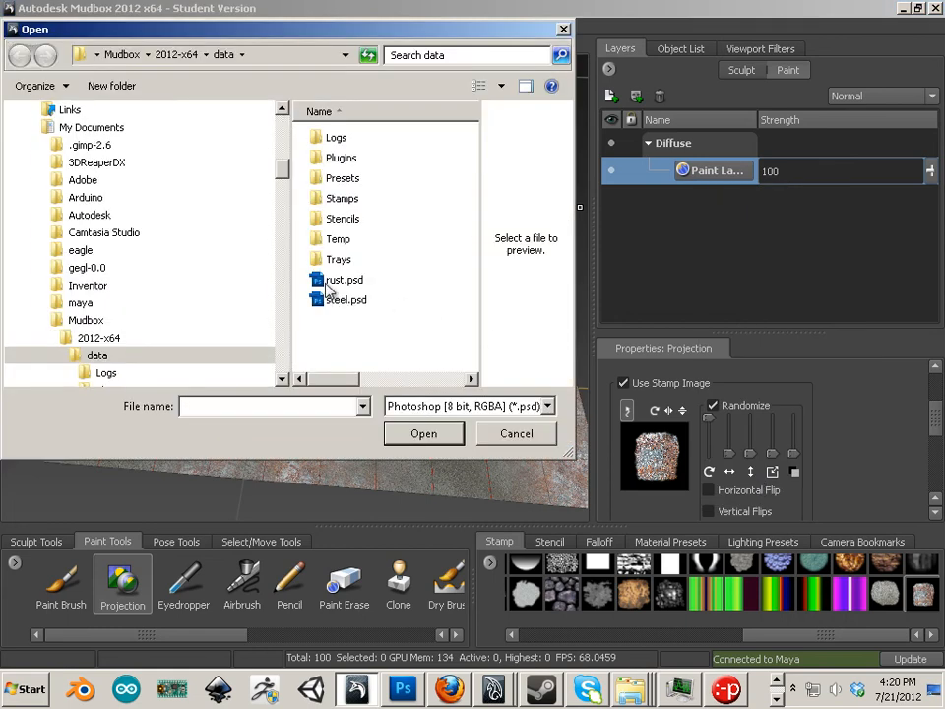
left_click(340, 281)
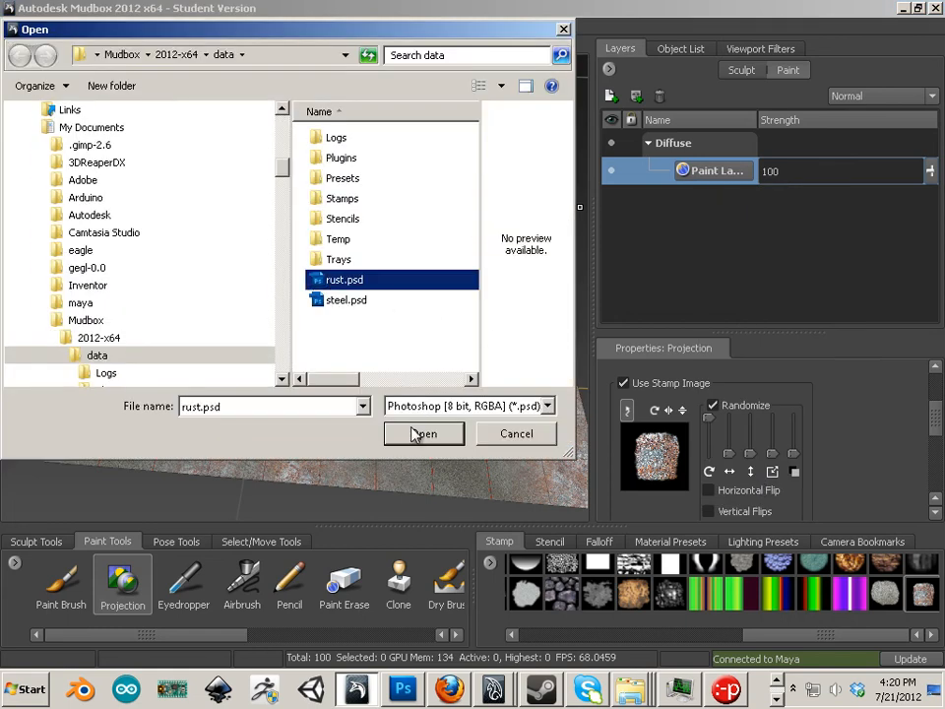
left_click(415, 435)
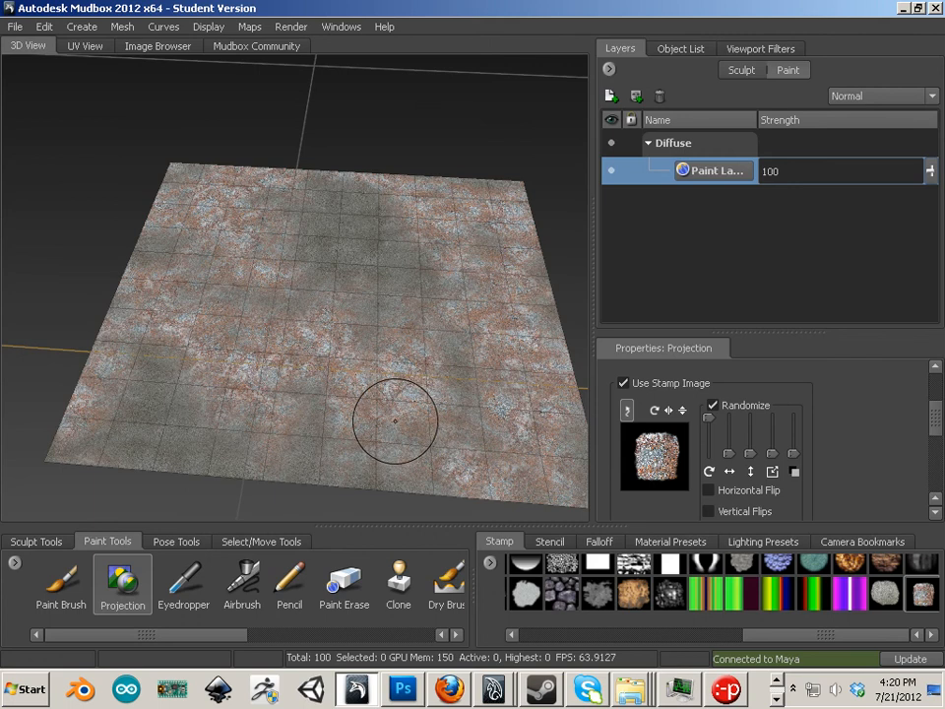
- Inspect the blended rust and steel texture on the plane and send it to Maya by updating the current scene
left_click_drag(148, 337, 239, 351)
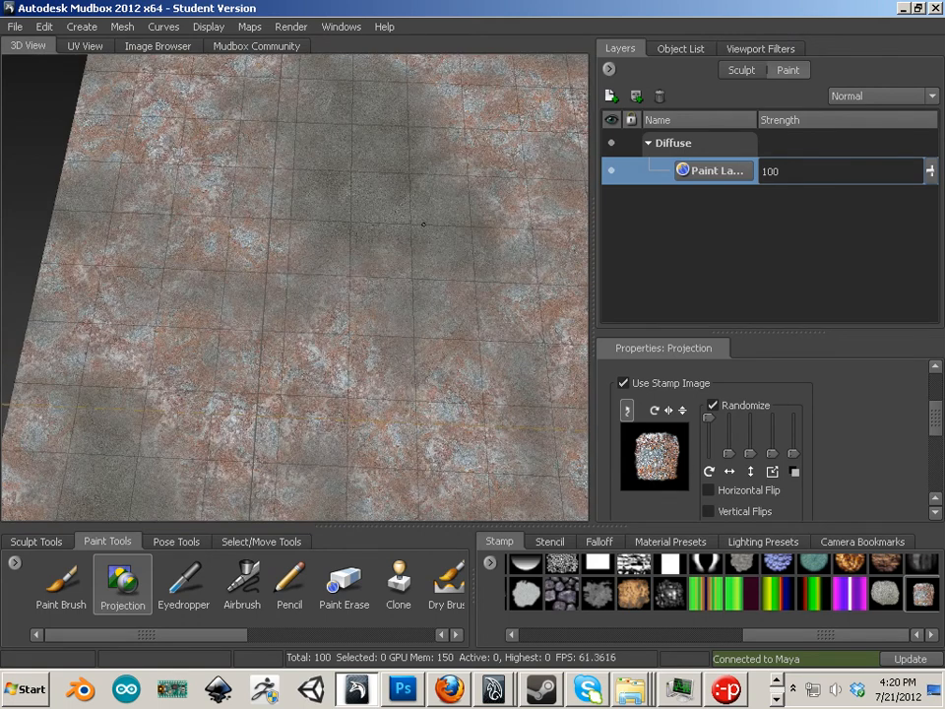
mouse_move(423, 223)
left_mouse_down()
mouse_move(260, 238)
mouse_move(289, 226)
mouse_move(296, 236)
mouse_move(292, 301)
mouse_move(371, 262)
mouse_move(345, 295)
left_mouse_up()
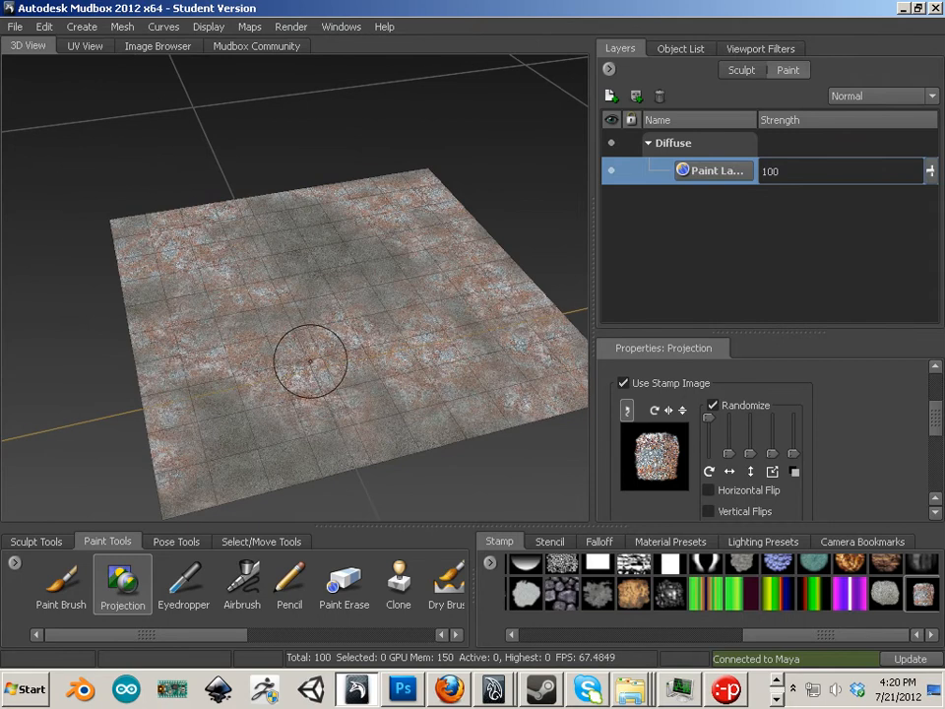
left_click(15, 27)
mouse_move(59, 118)
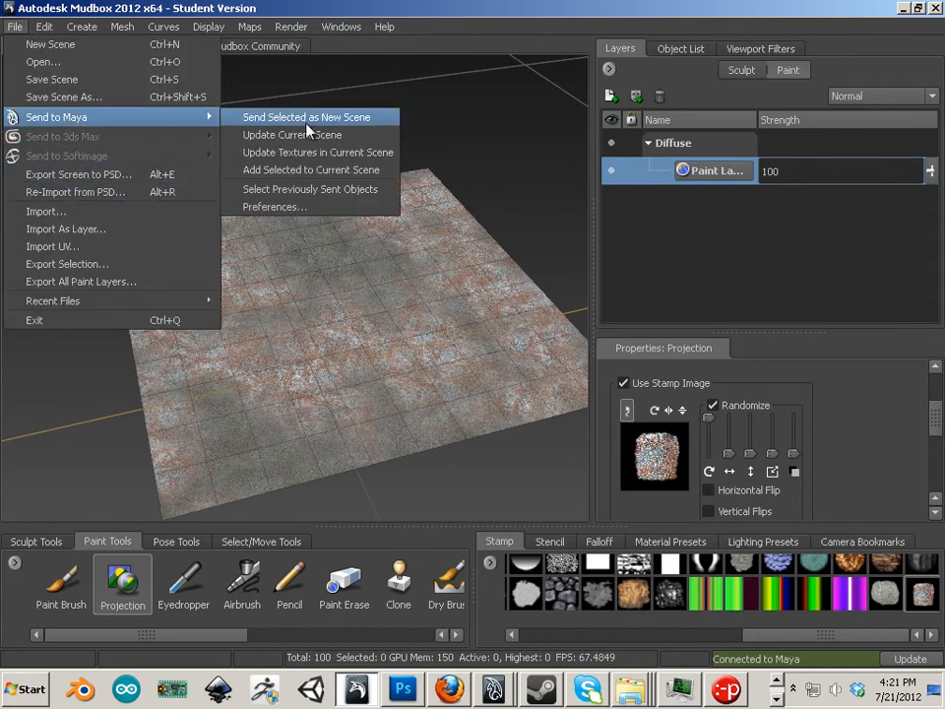
left_click(301, 136)
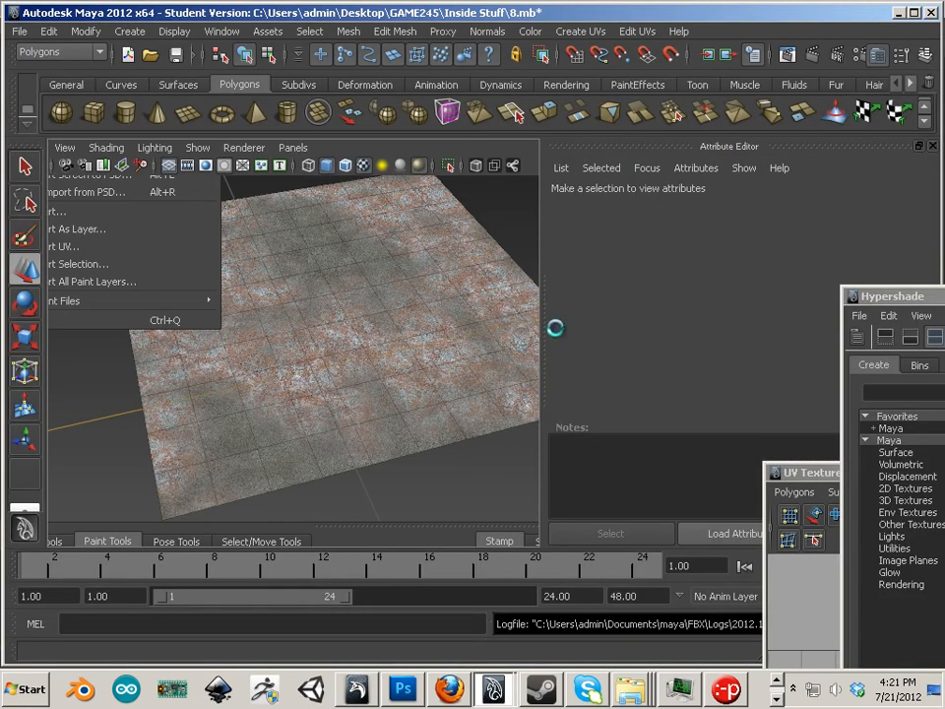
- Examine the blended rust texture on the beams, plates, truss, pipes and grates in Maya from several angles
left_click_drag(438, 289, 464, 275)
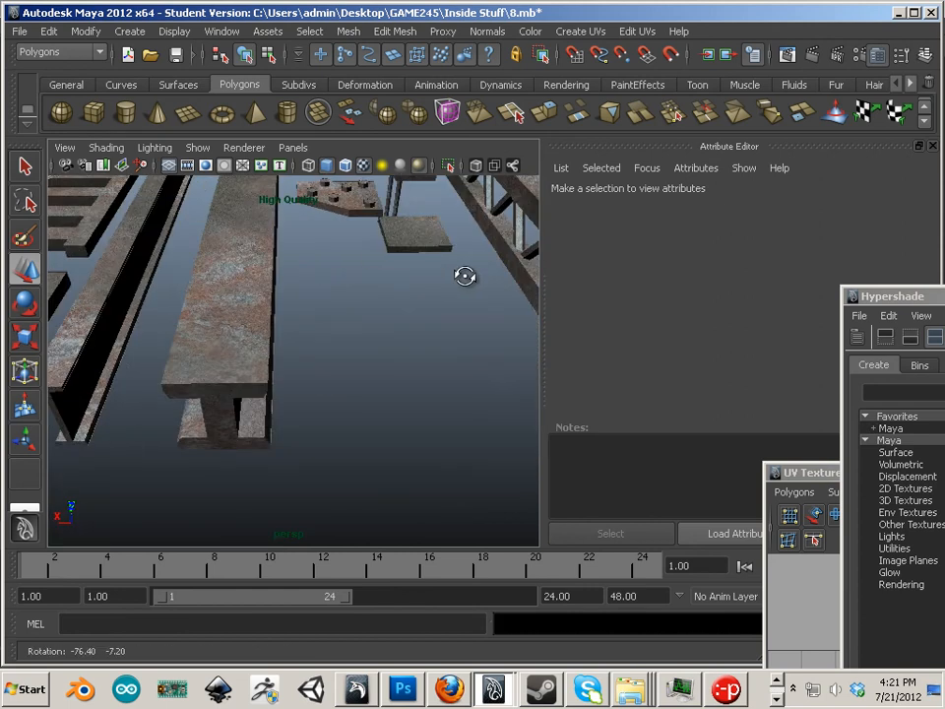
left_click_drag(327, 360, 370, 431)
scroll(285, 356, "up", 3)
left_click_drag(244, 328, 318, 314)
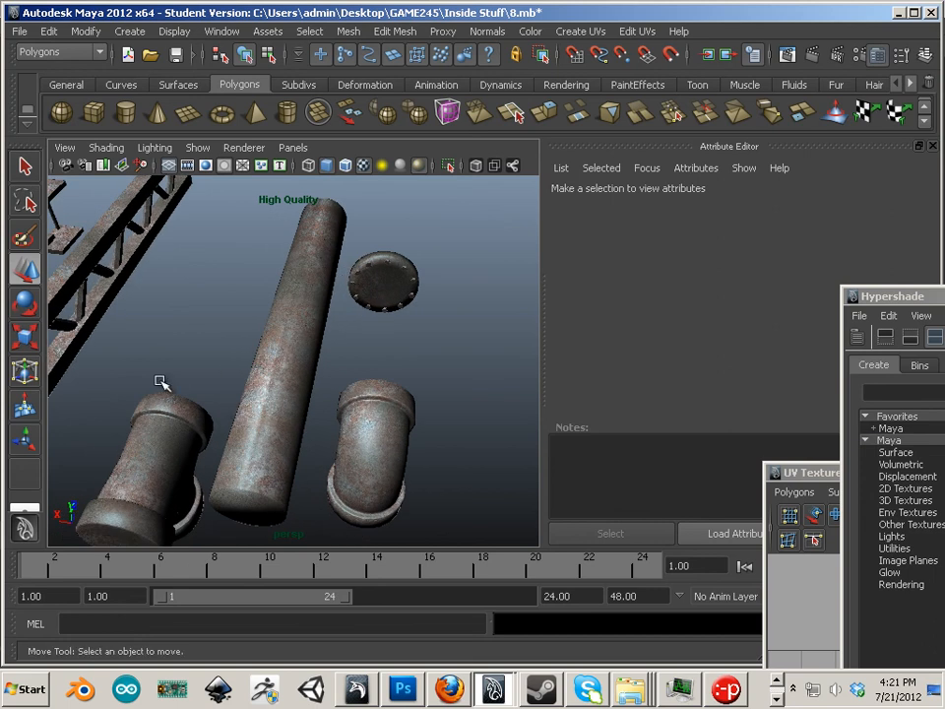
left_click_drag(162, 382, 229, 375)
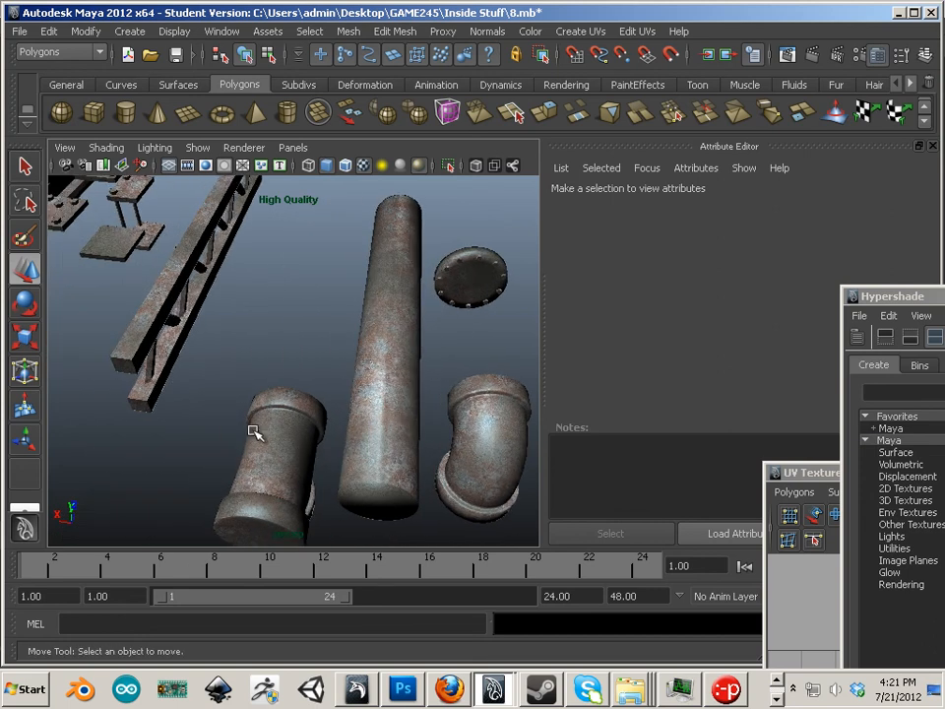
left_click_drag(254, 433, 363, 477)
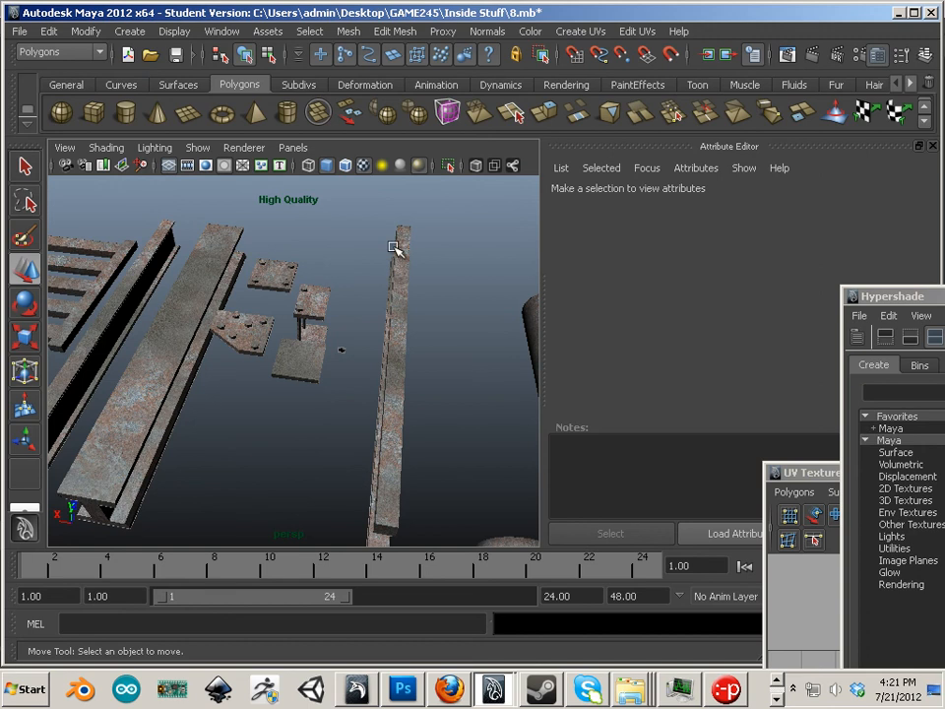
left_click_drag(178, 451, 357, 431)
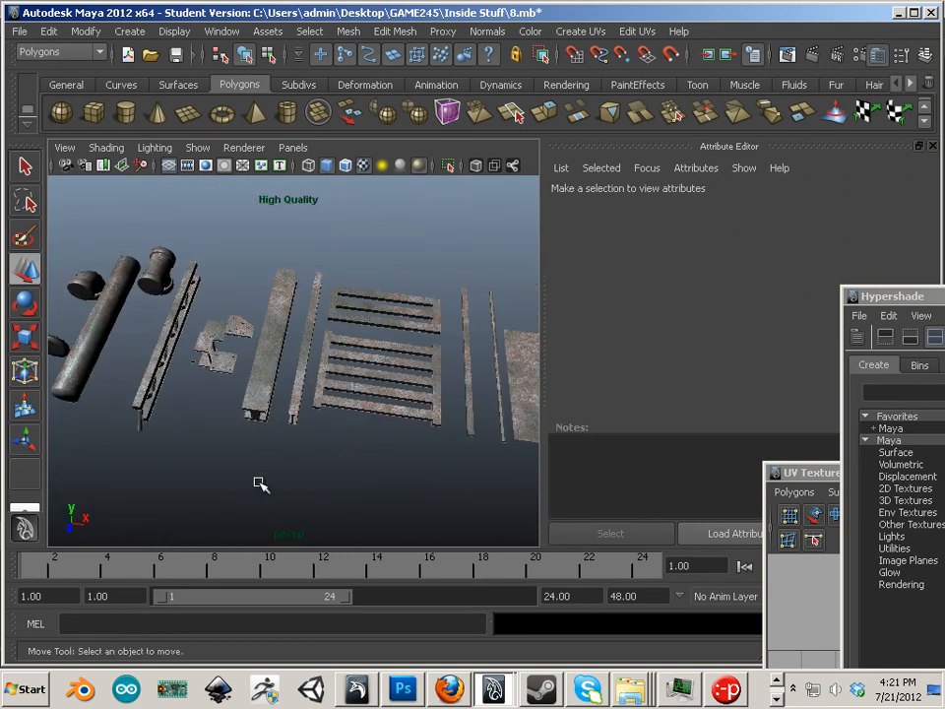
left_click_drag(204, 454, 277, 349)
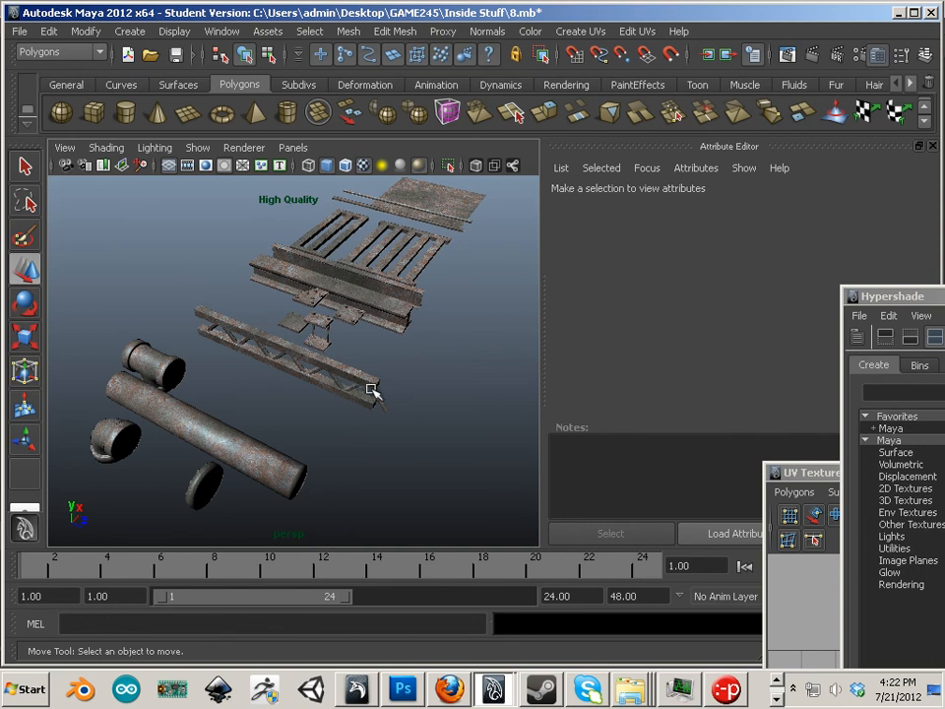
- Bring the Hypershade's textures into full view, close the window, and view the row of textured models again
left_click_drag(866, 296, 25, 229)
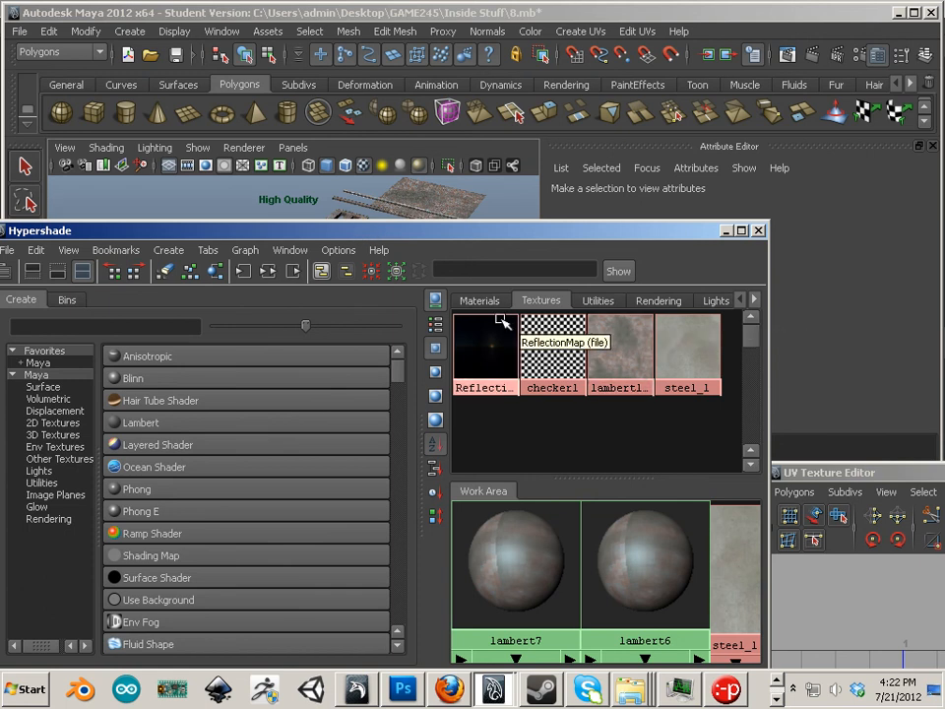
left_click(759, 231)
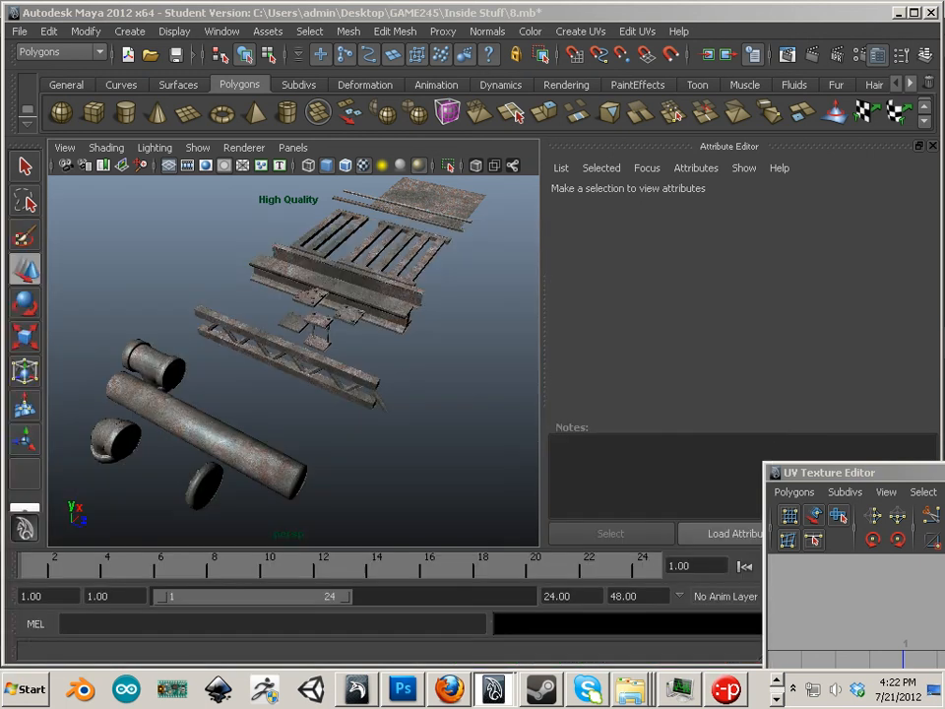
left_click_drag(516, 463, 443, 414)
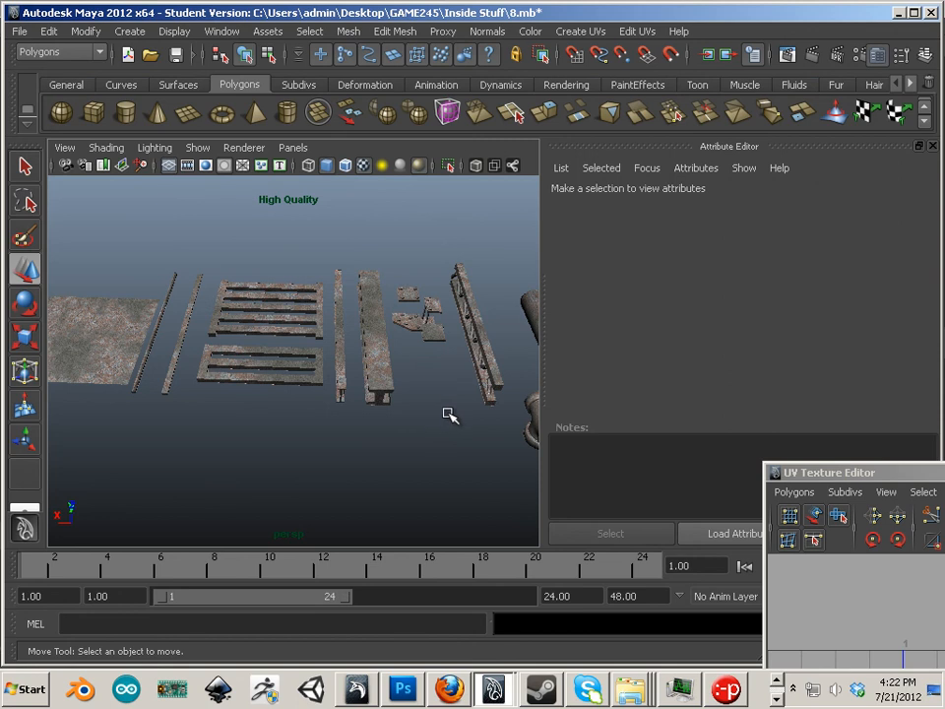